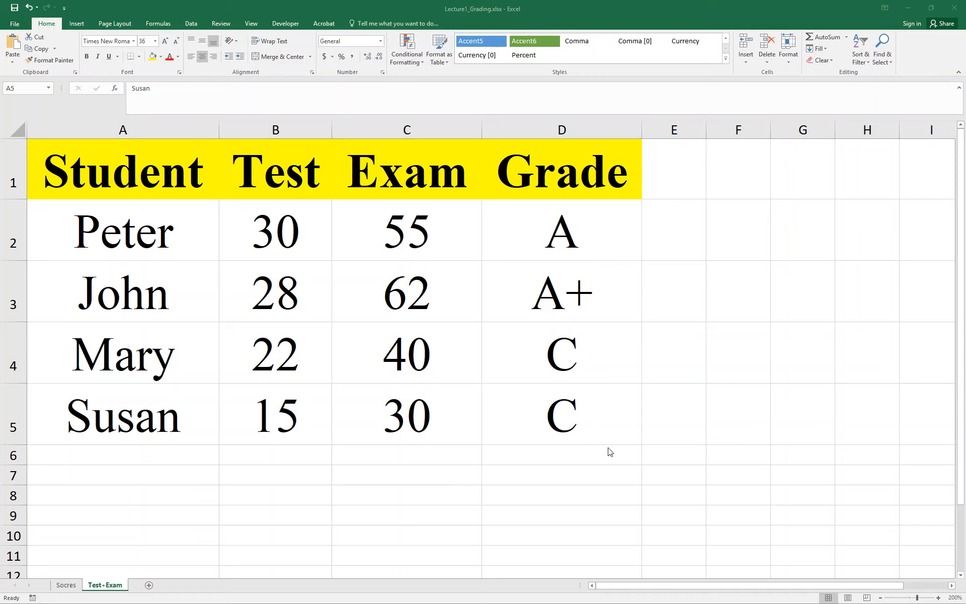
Step: Clear the existing grades below the Grade header by emptying the range D2:E6
left_click(678, 467)
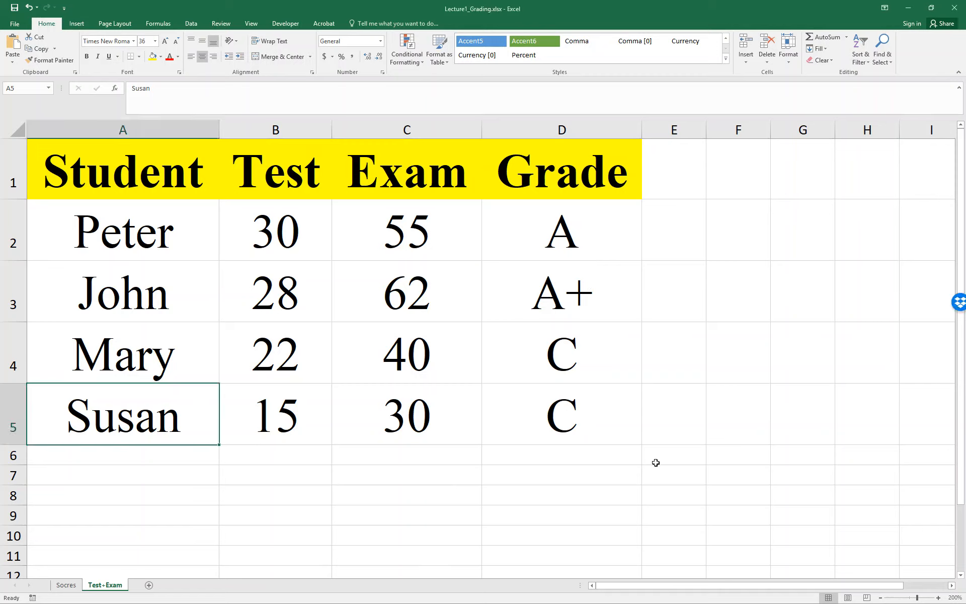
left_click_drag(653, 459, 569, 229)
key("Delete")
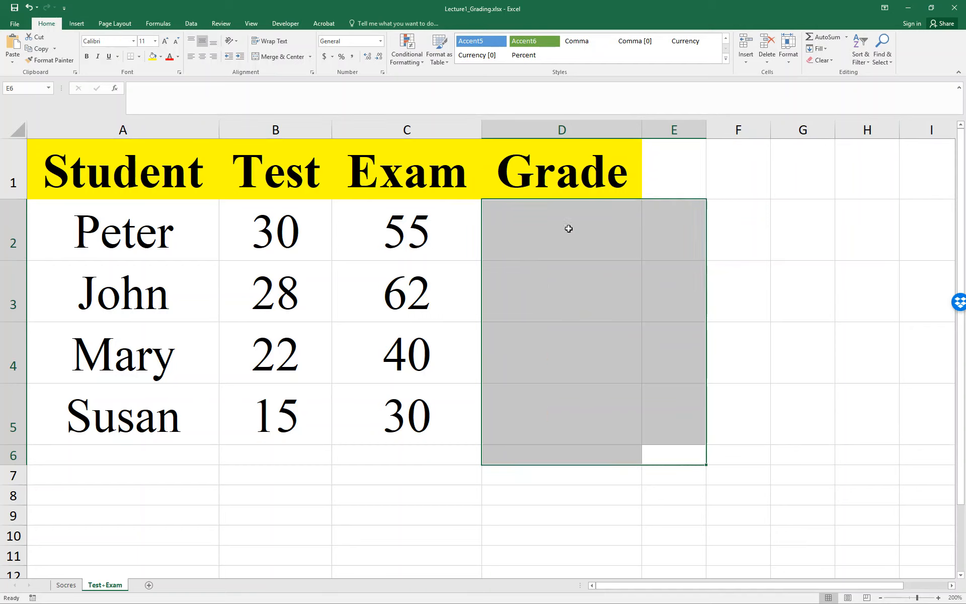
Step: Begin an IF formula in D2 that tests B2+C2>=80 and returns "A" when true
left_click(585, 302)
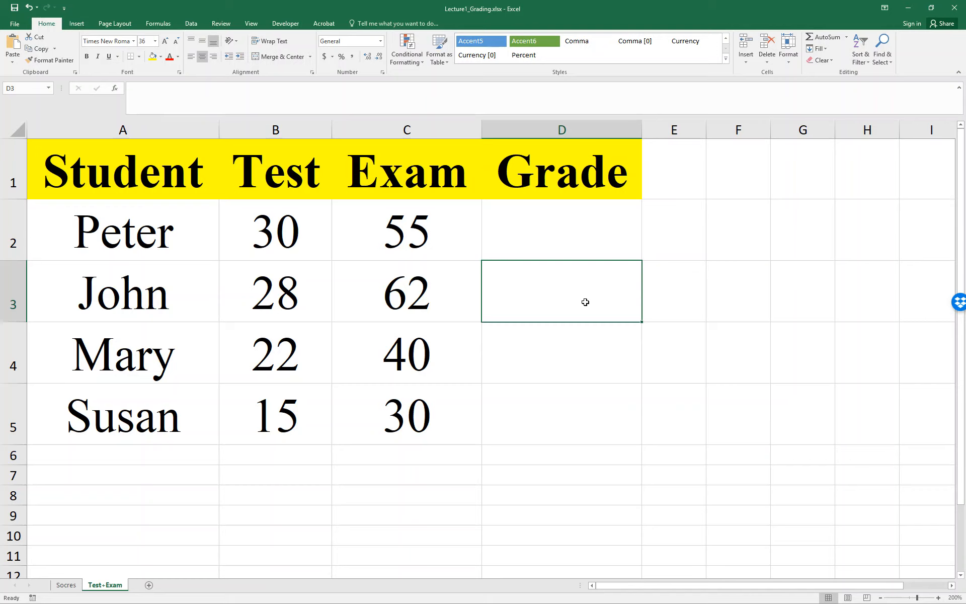
key("Up")
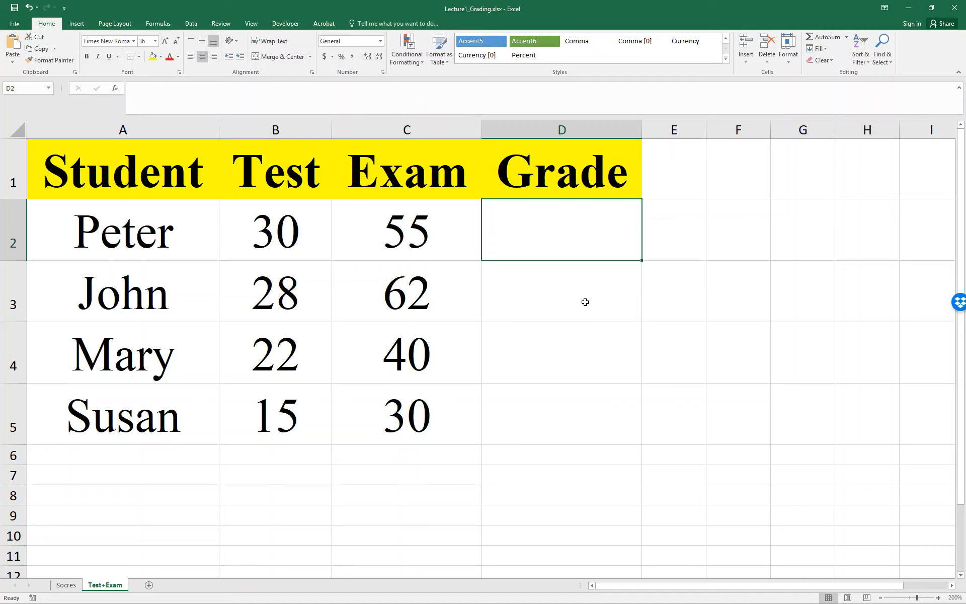
type("=IF")
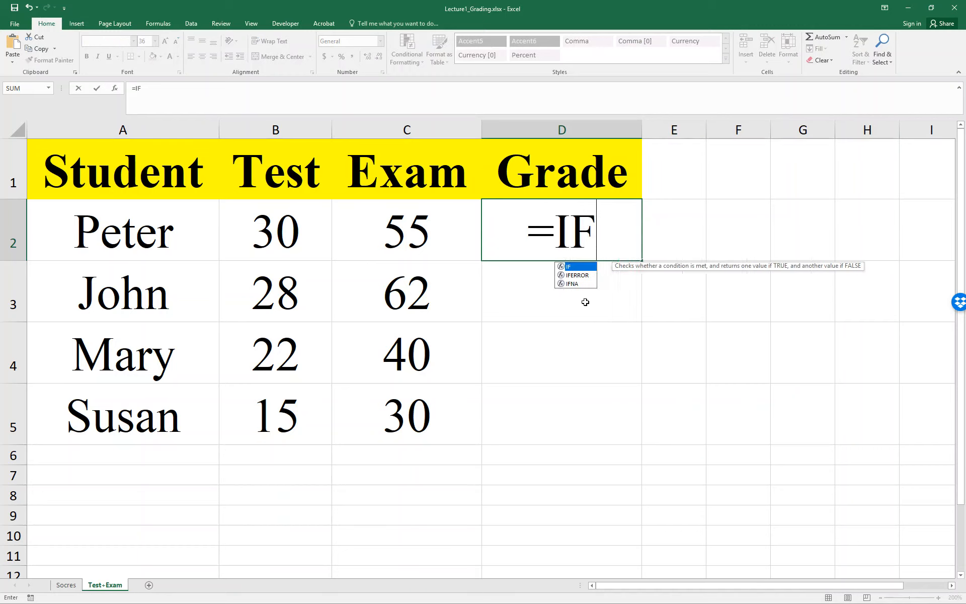
type("(")
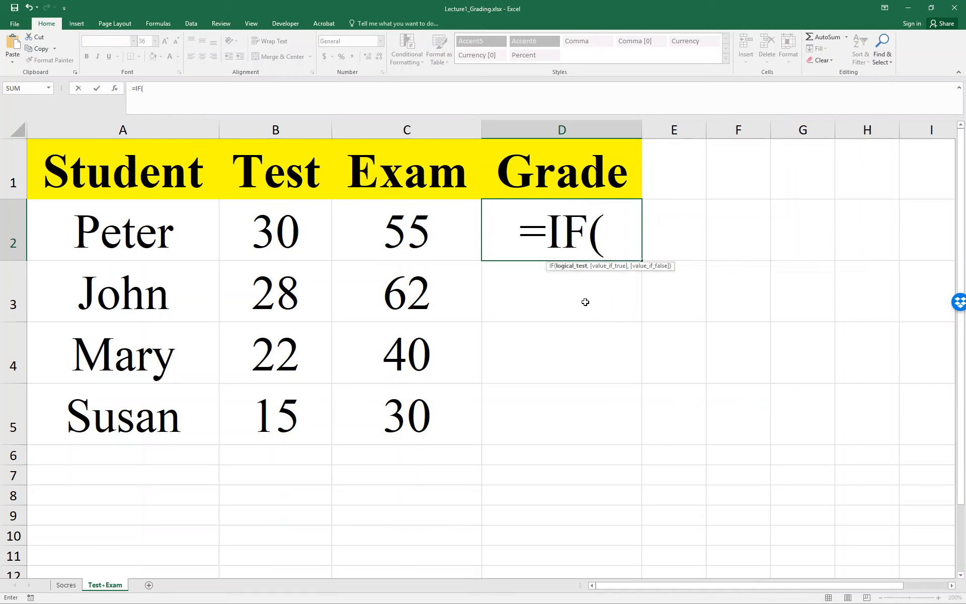
key("Left")
key("Left")
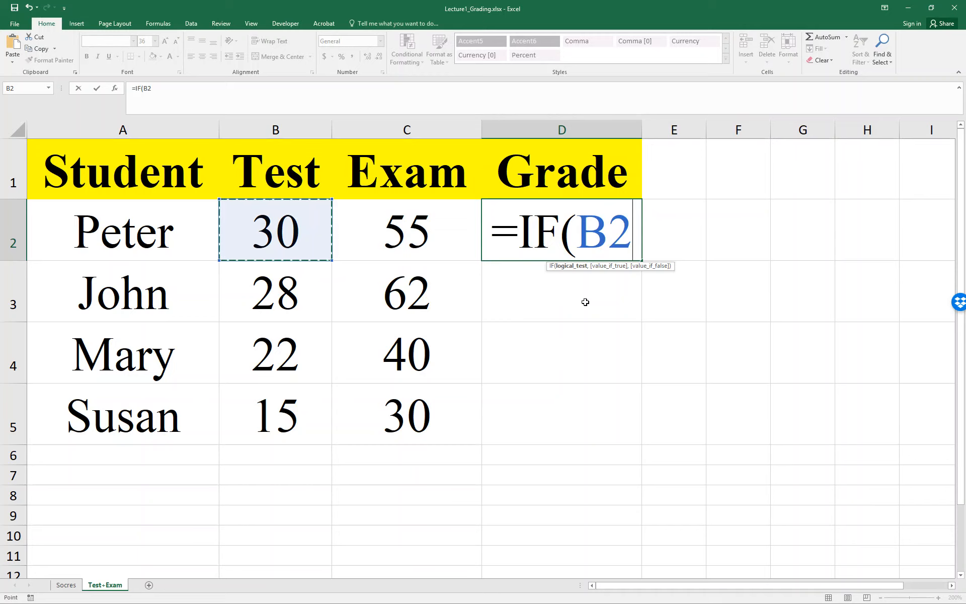
type("+")
key("Left")
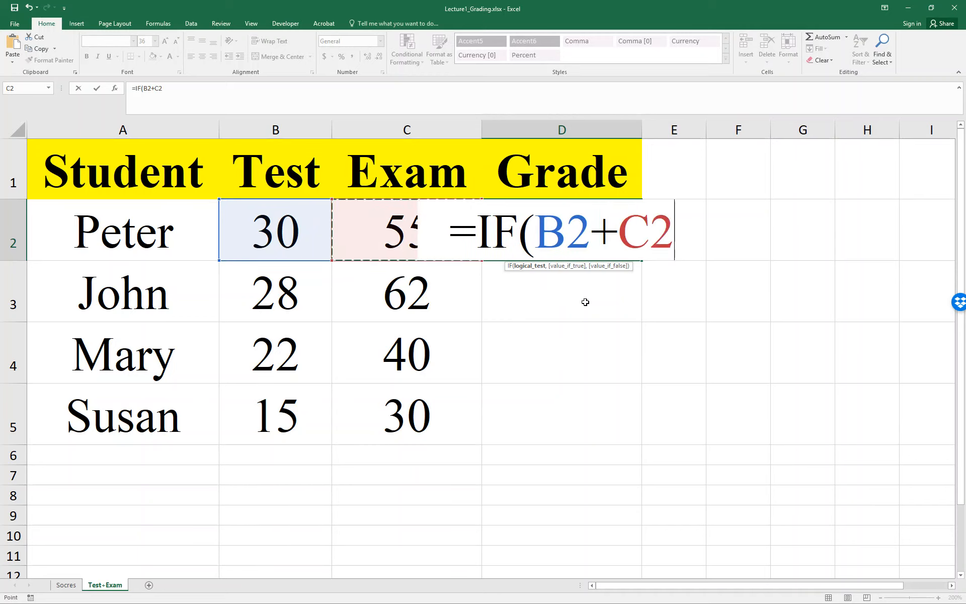
type(">")
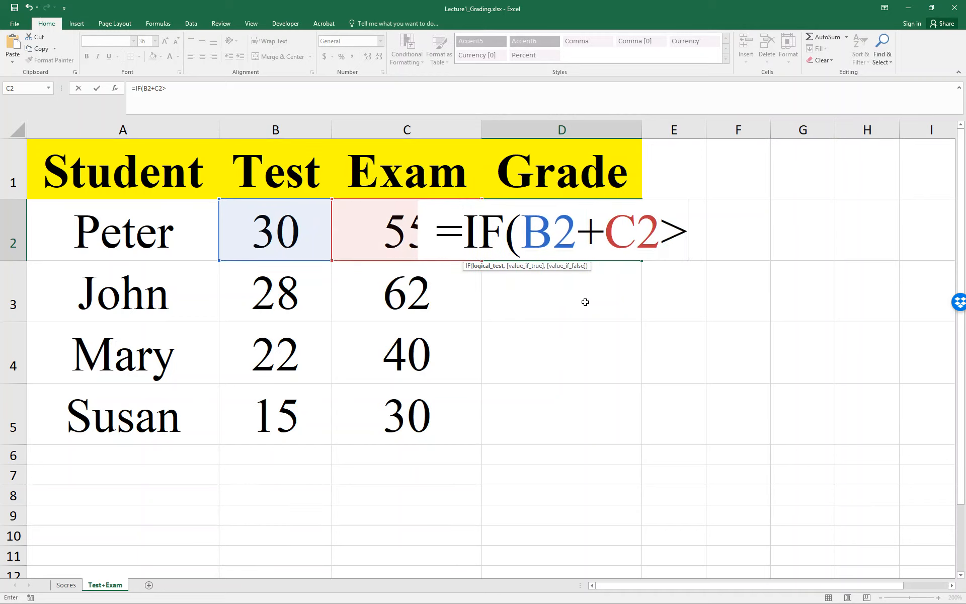
type("=80")
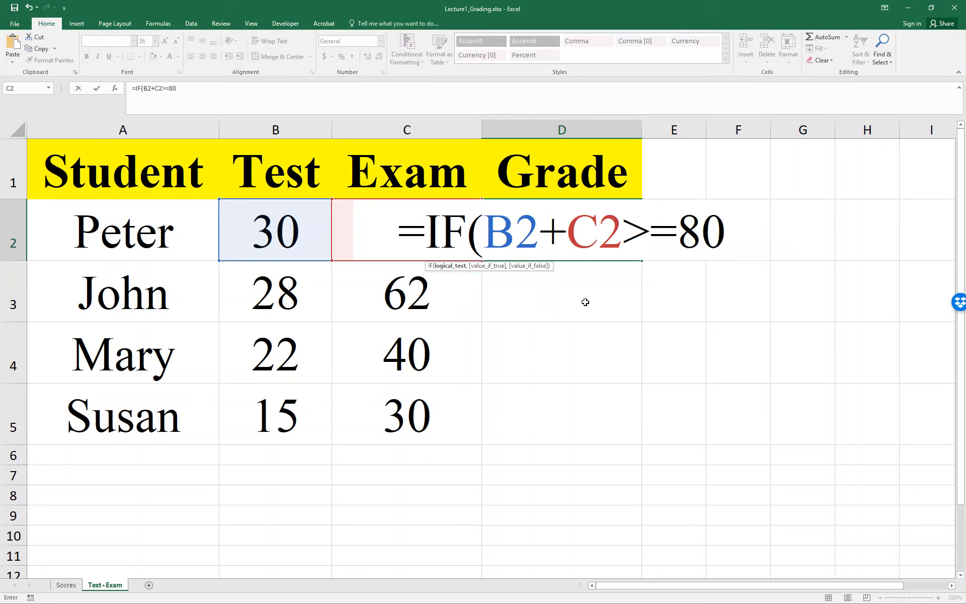
type(",\"A")
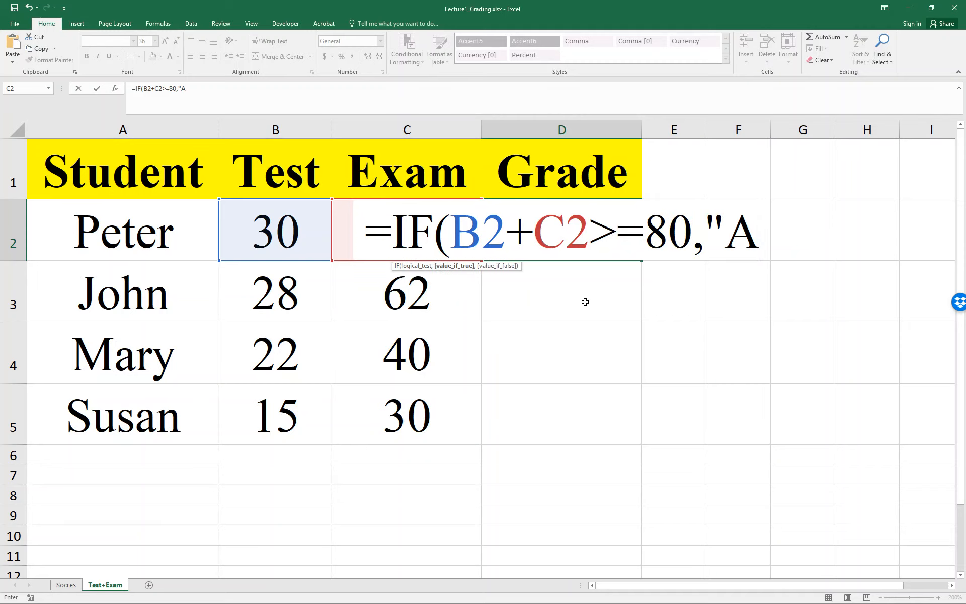
type("\",I")
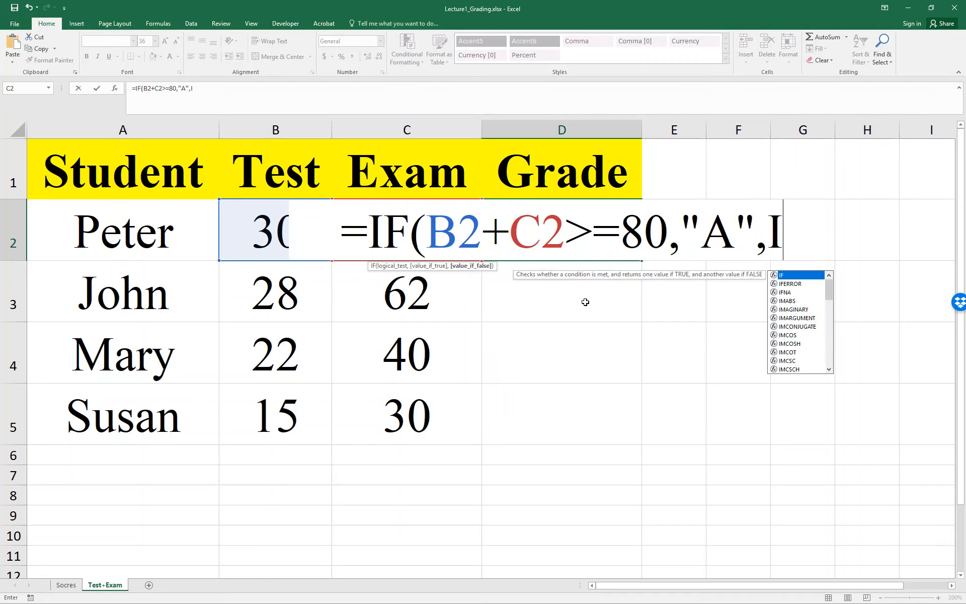
type("F(")
Step: Complete the D2 formula with a nested IF that returns "B" for B2+C2>=70 and "C" otherwise, and enter it
key("Left")
key("Left")
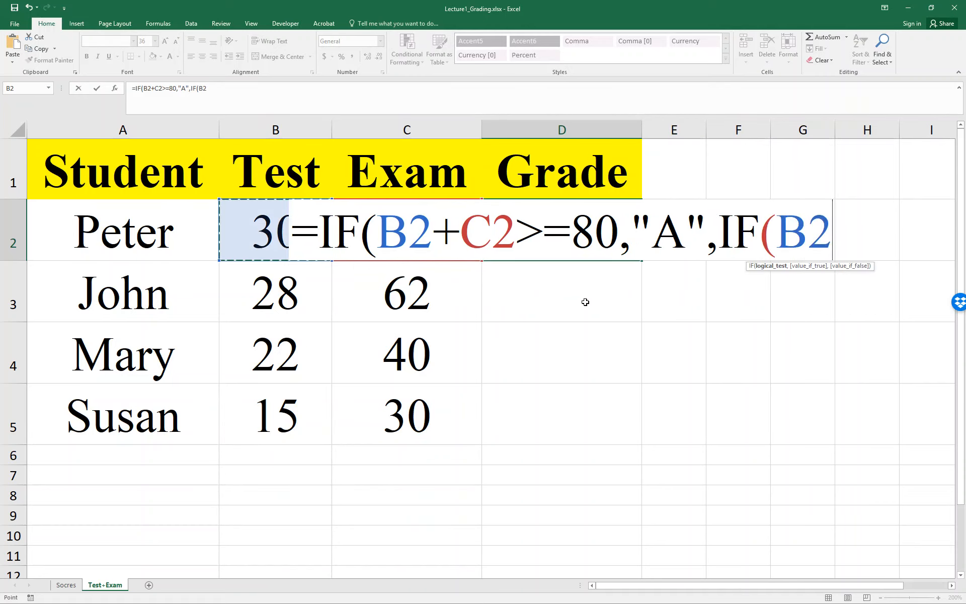
type("+C2")
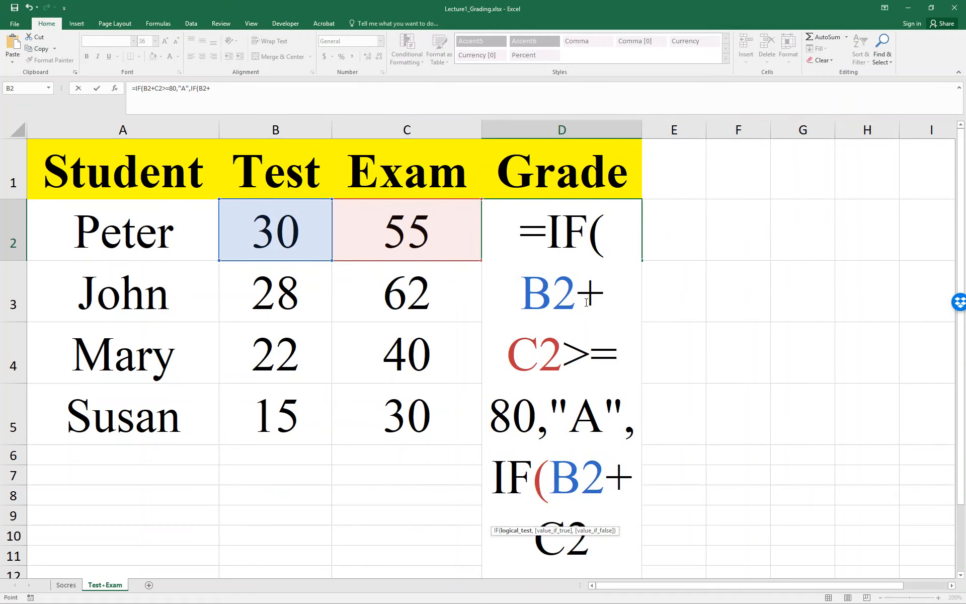
key("Left")
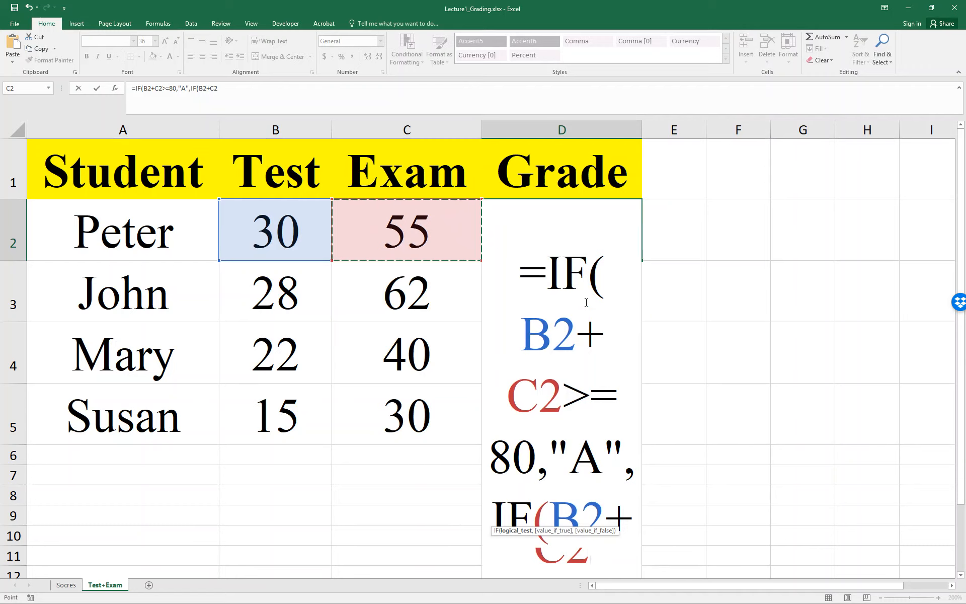
type(">=70")
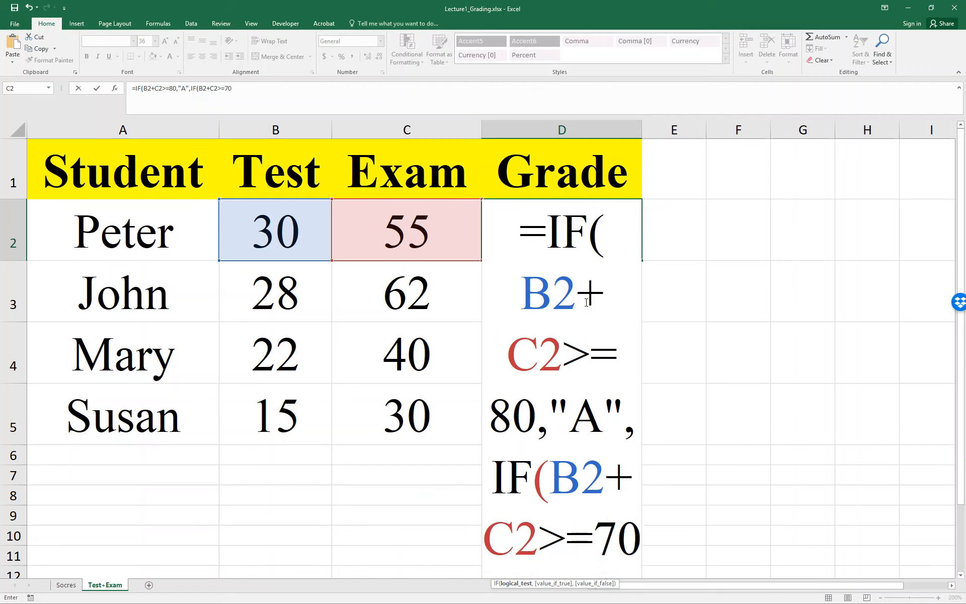
type(",")
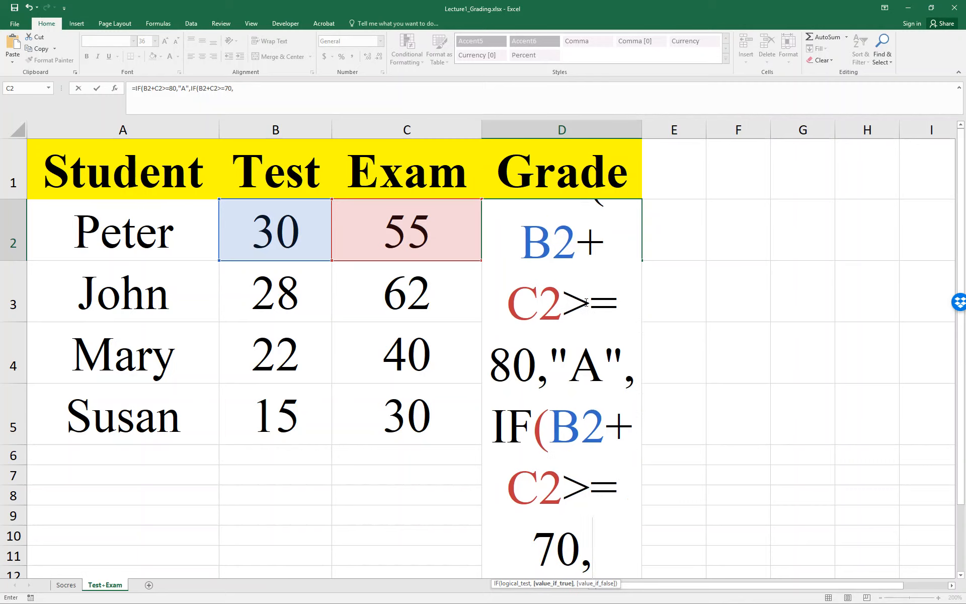
type("\"B\",")
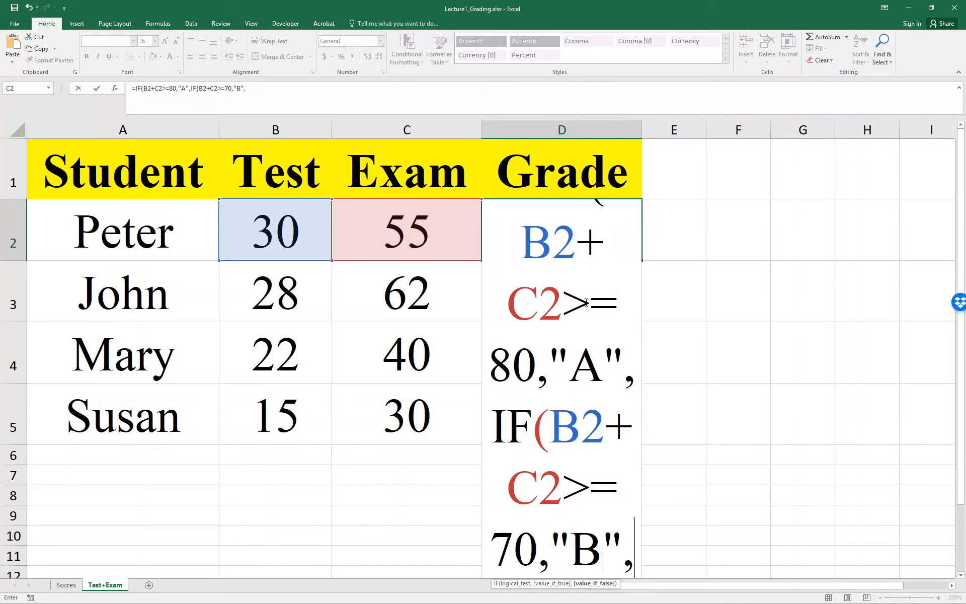
type("\"C\"")
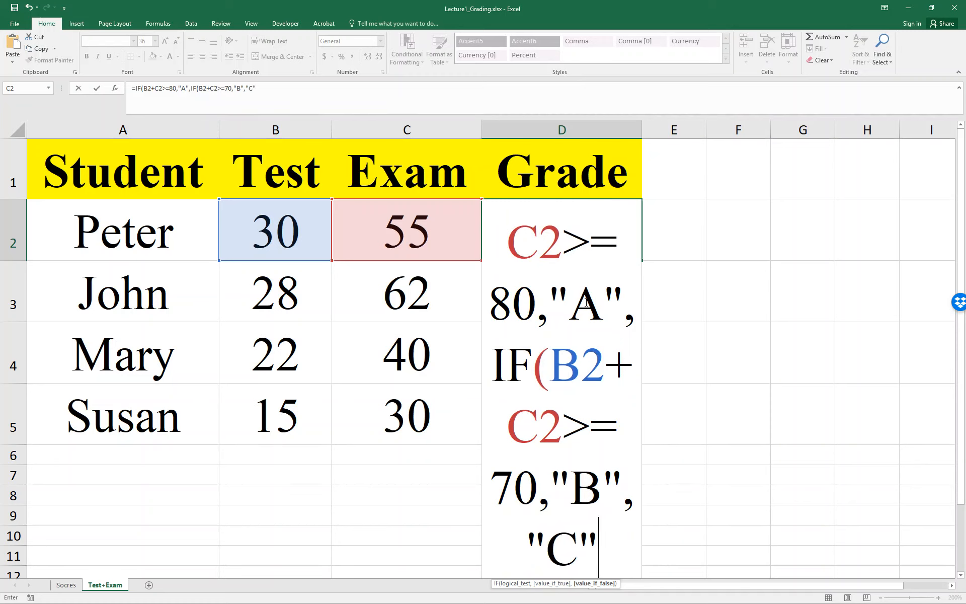
type(")")
key("Return")
key("Return")
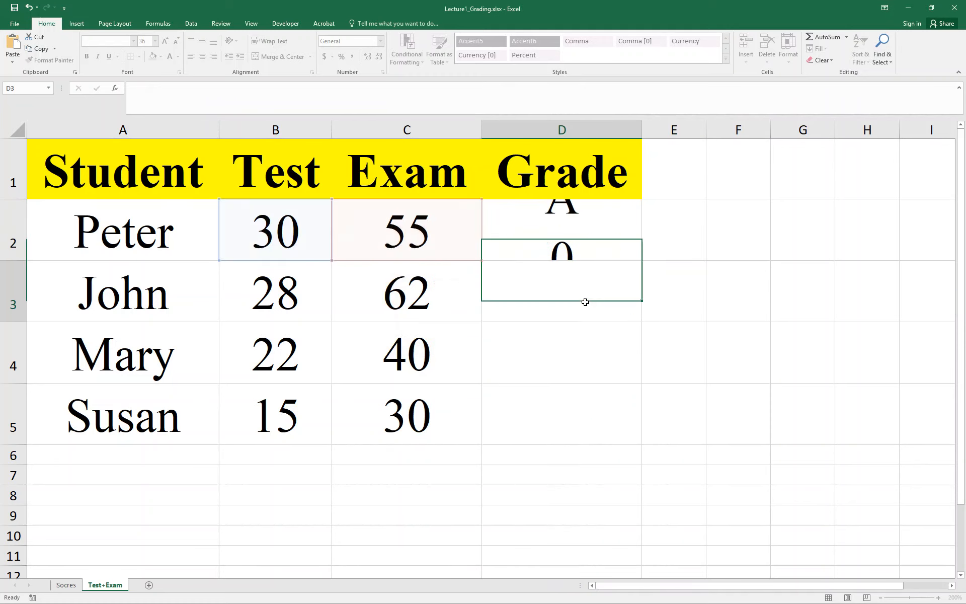
Step: Review the D2 grade formula and fill it down through D5
key("Up")
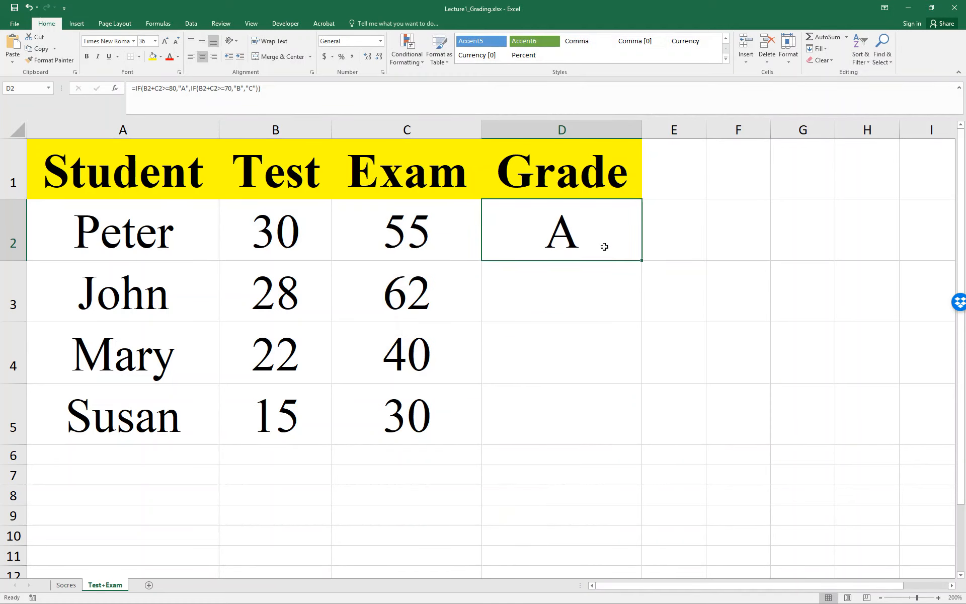
double_click(604, 247)
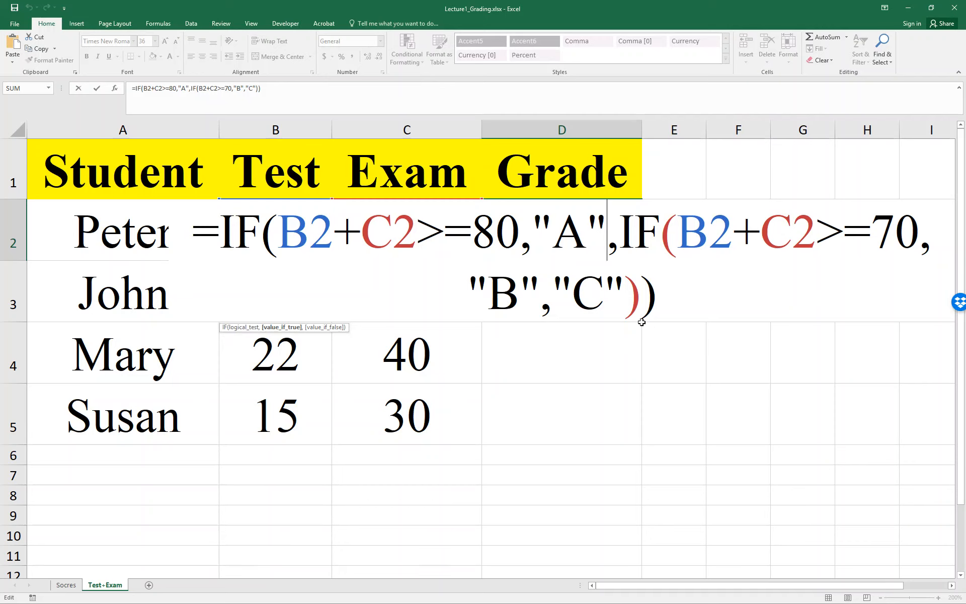
key("ctrl+Return")
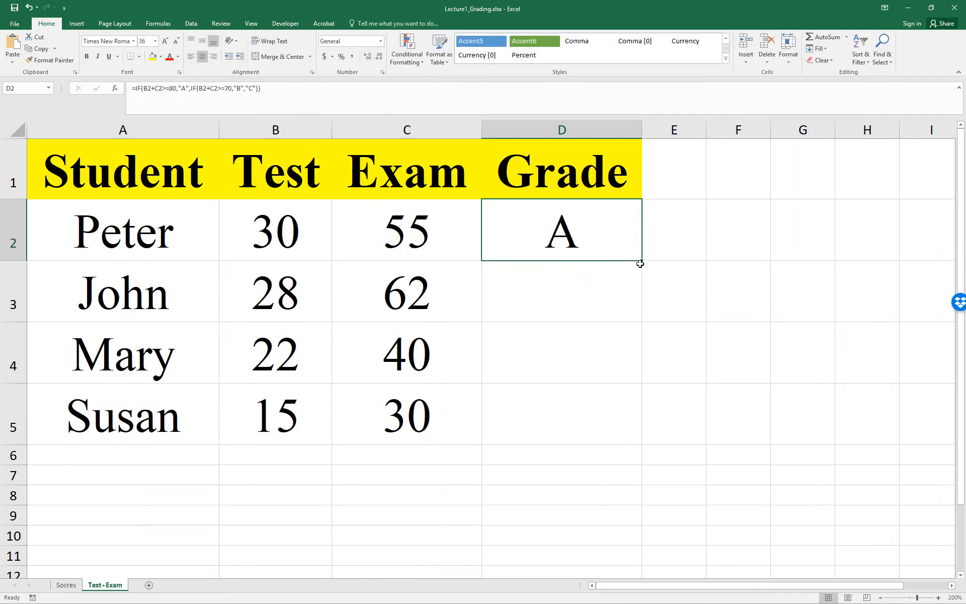
left_click_drag(641, 264, 643, 430)
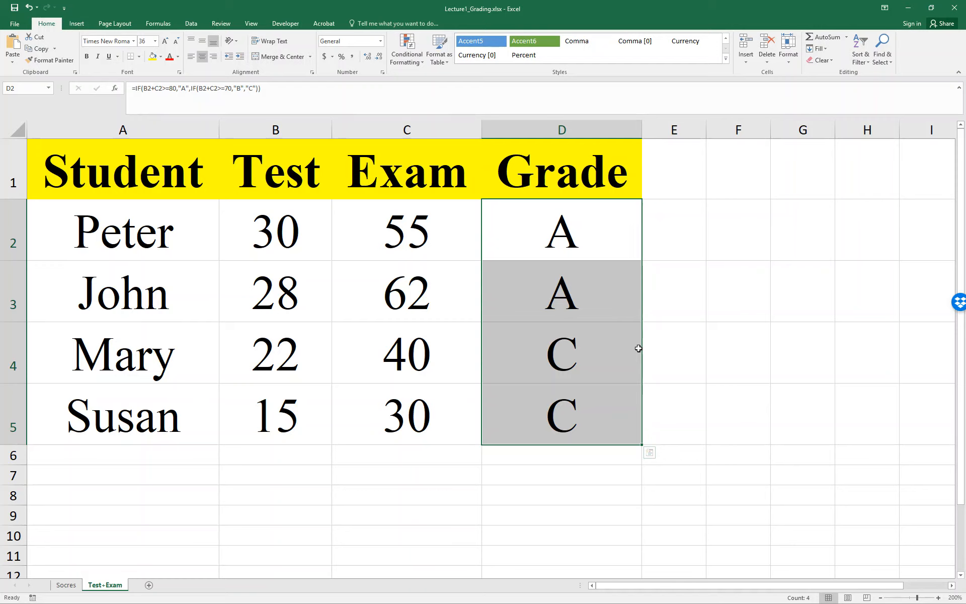
Step: Edit the D2 formula to put an outer IF before the existing one, starting its test with AND(B2+C2>=80
left_click(616, 231)
double_click(616, 231)
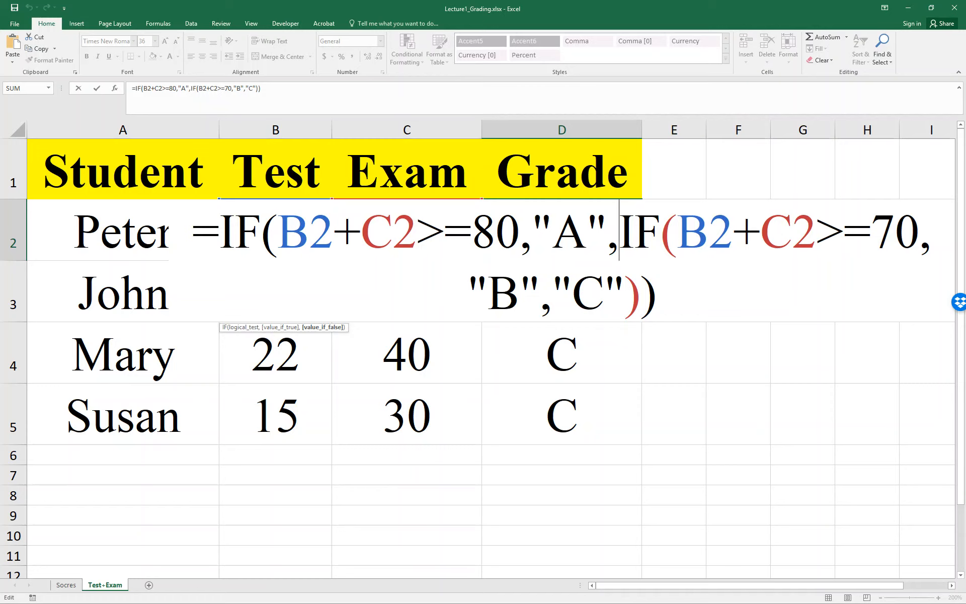
left_click(275, 230)
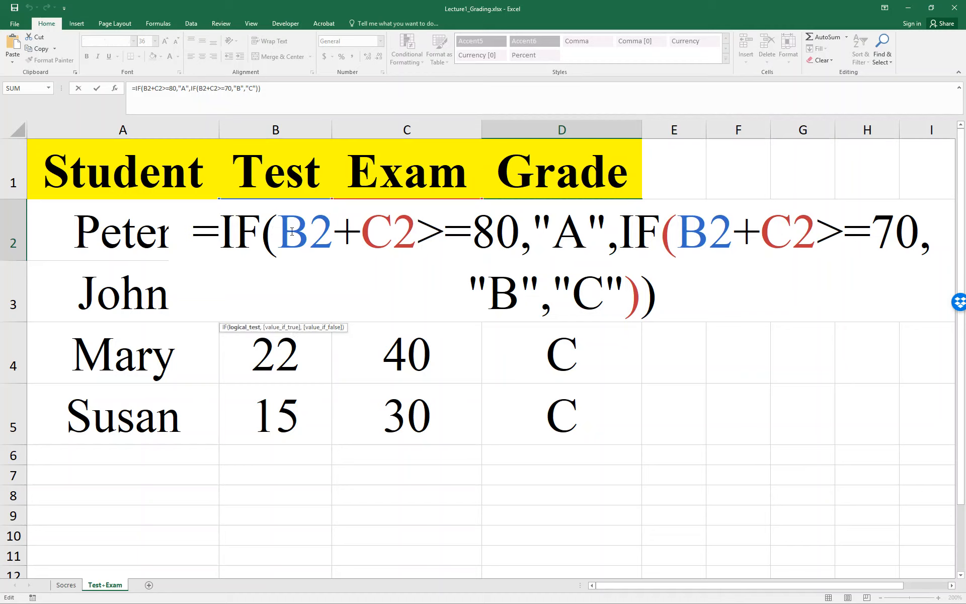
left_click(222, 235)
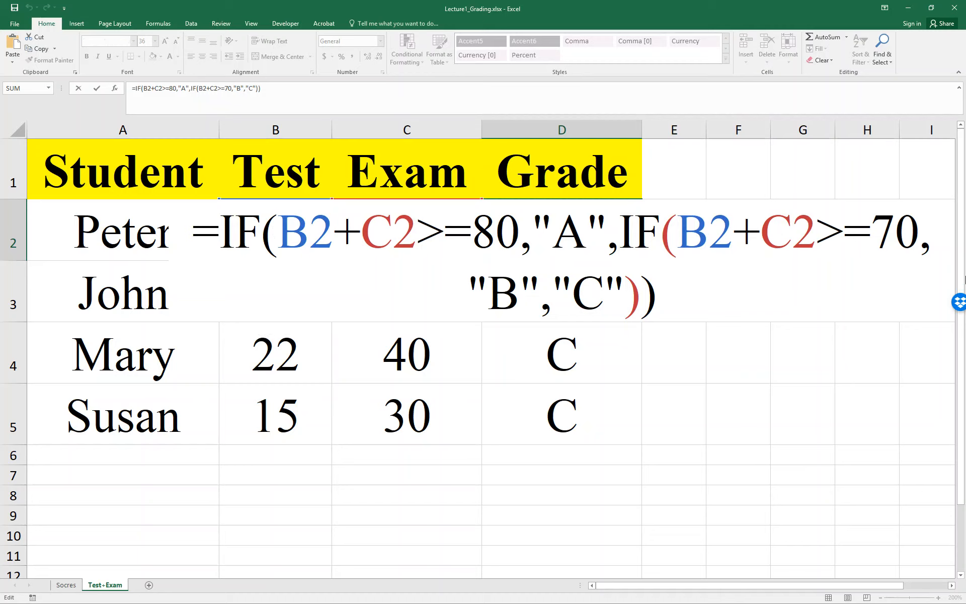
type("IF(BC")
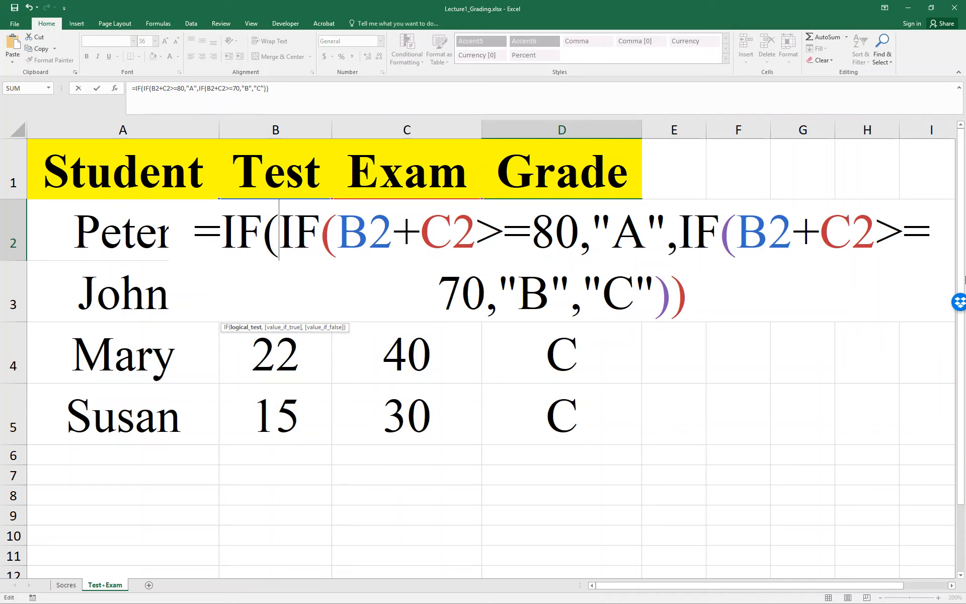
key("BackSpace")
key("BackSpace")
type("AND(B")
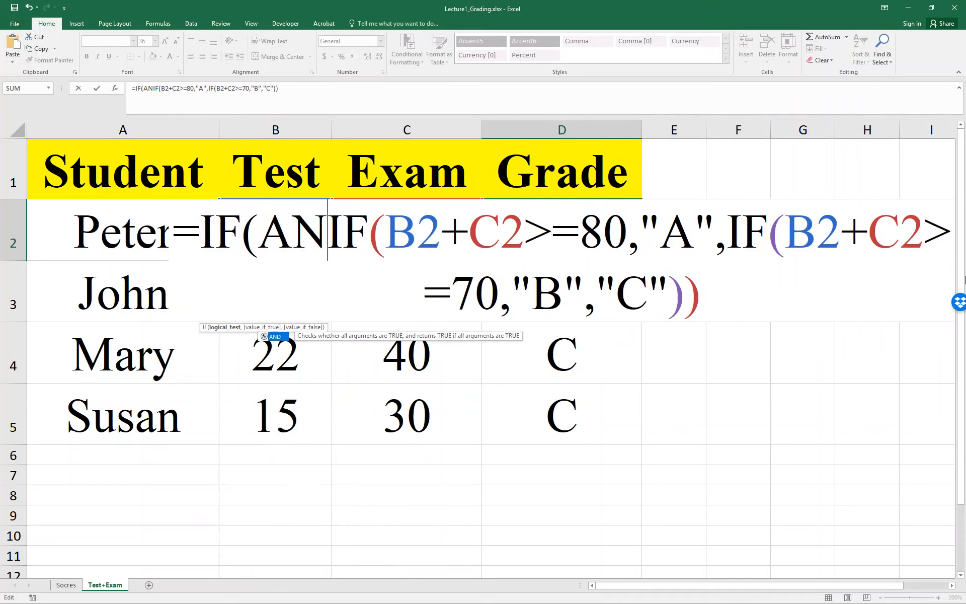
type("2+C")
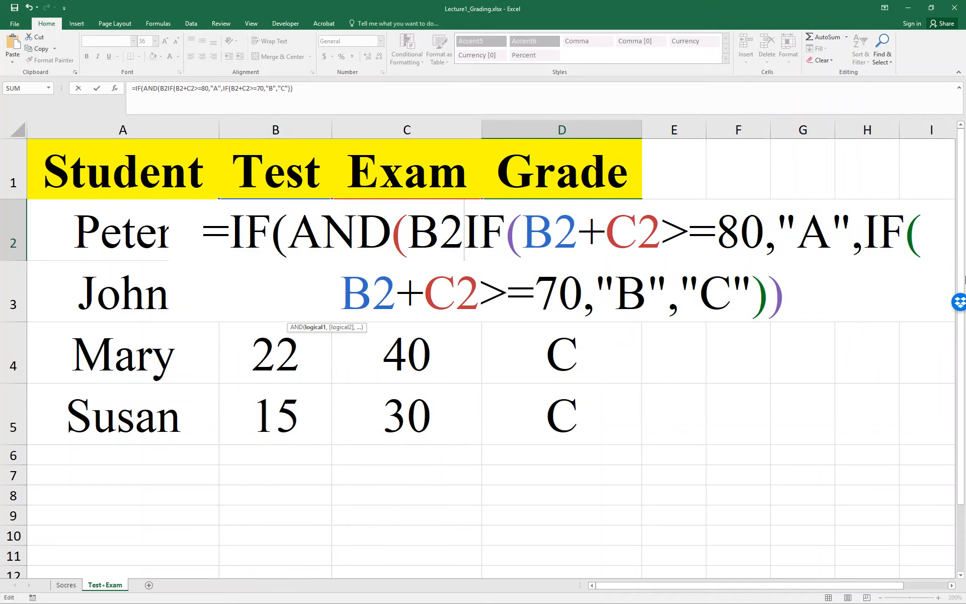
type("2>")
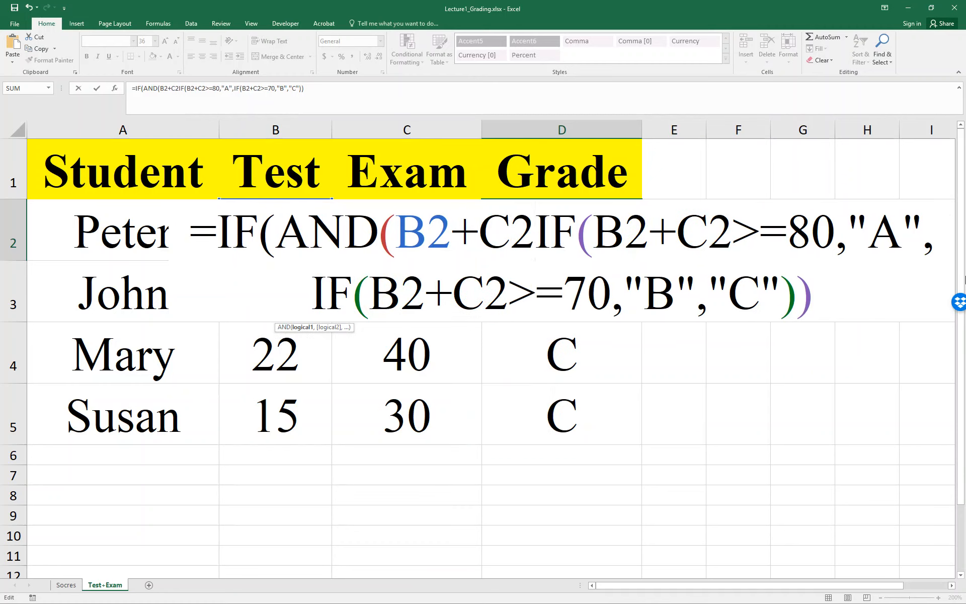
type("=80")
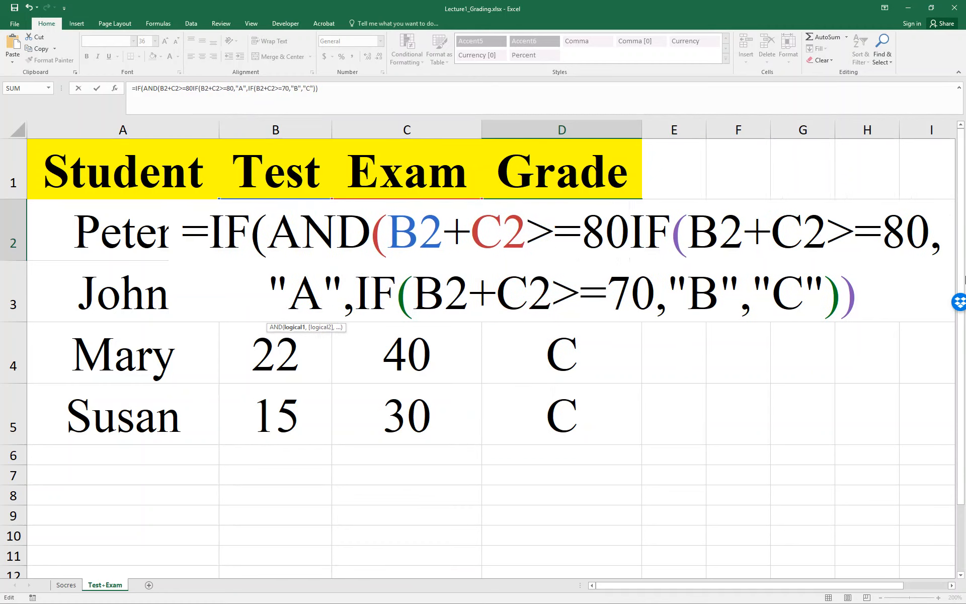
type(",")
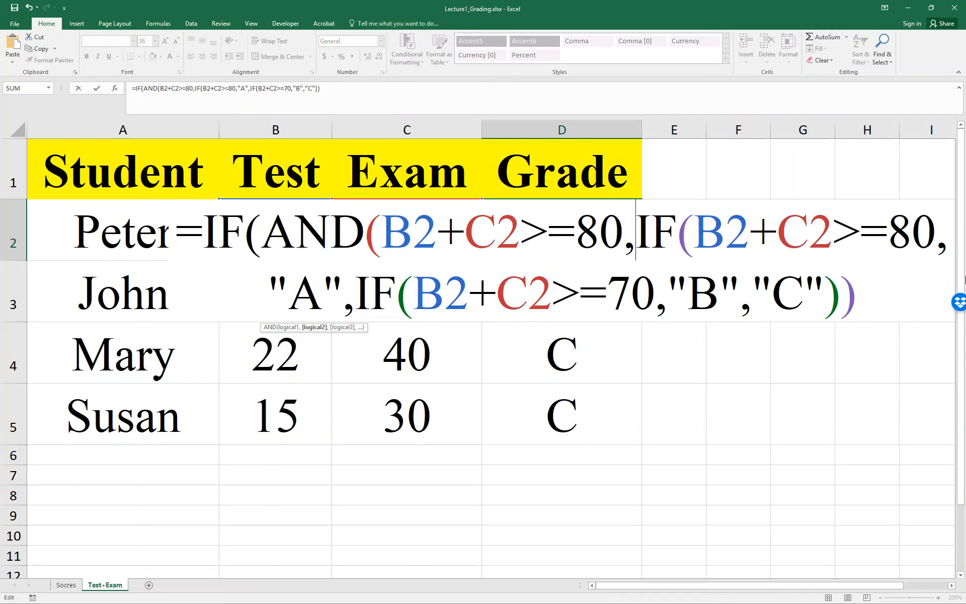
type("C2>")
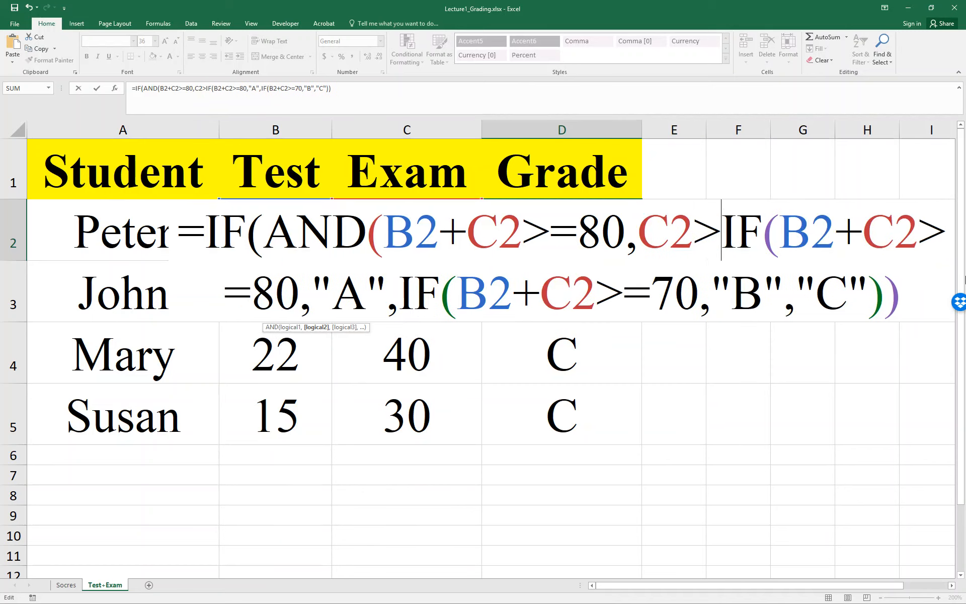
type("=60),")
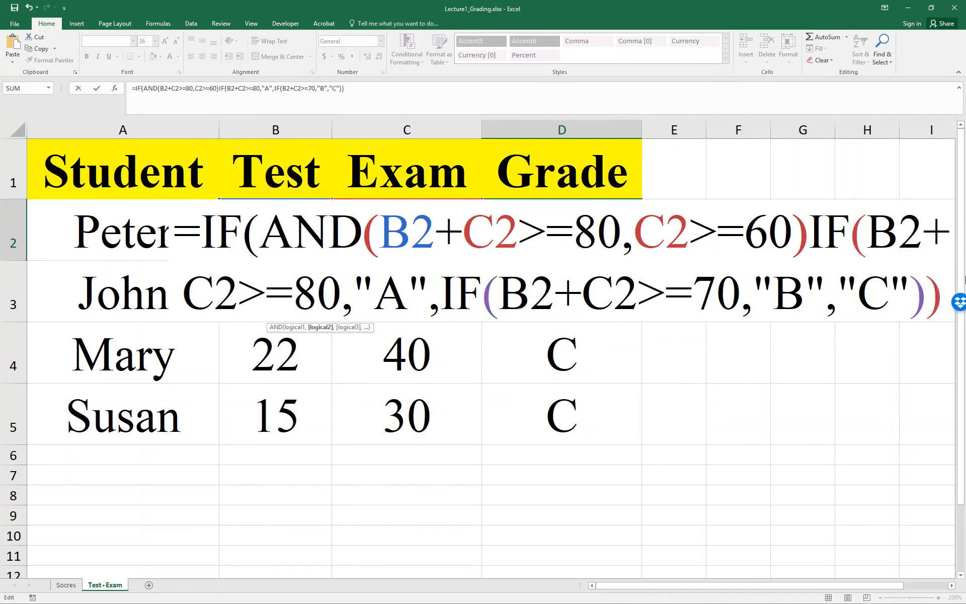
type("\"A+")
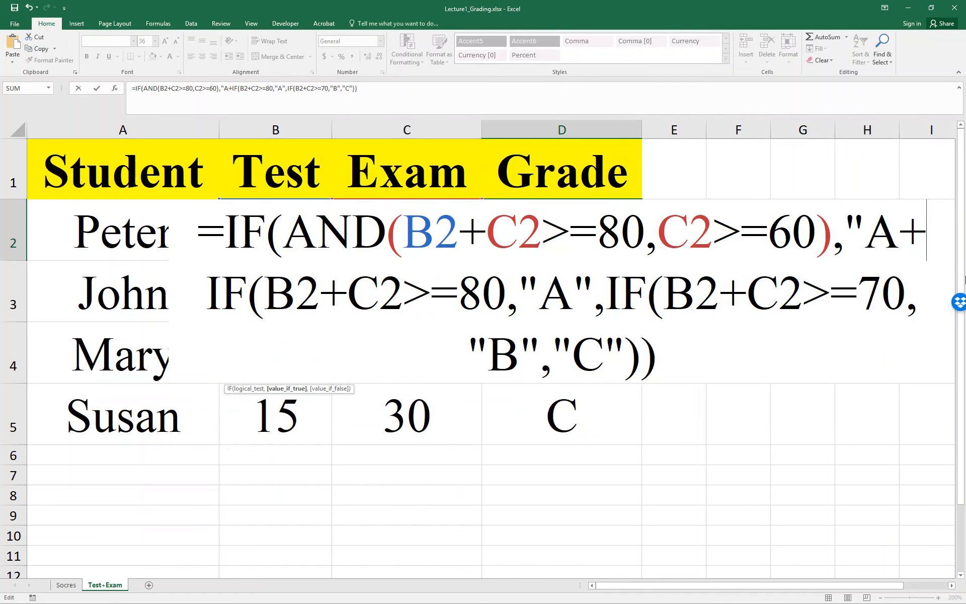
type("\",")
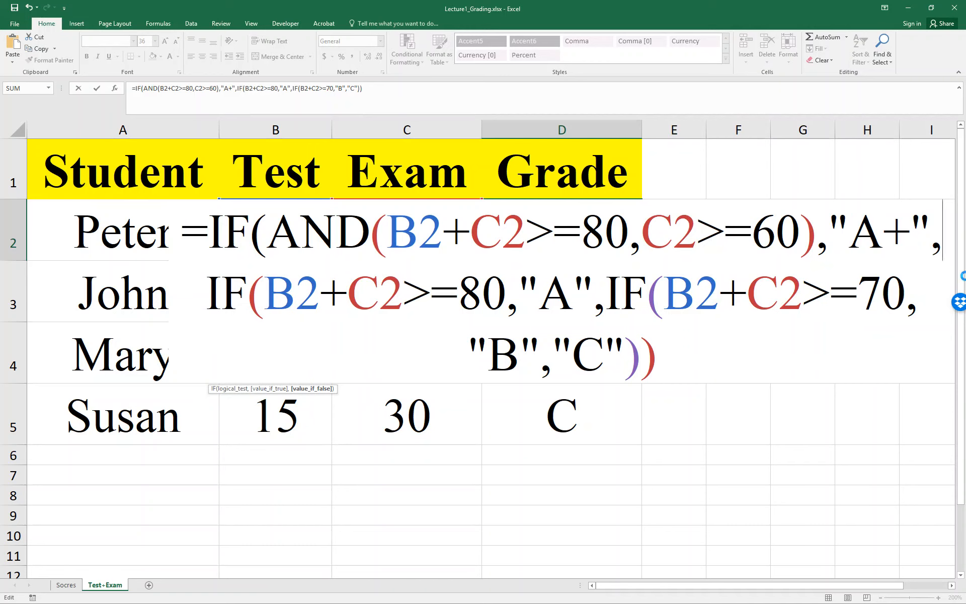
Step: Complete the outer IF in D2 with "A+" as its true value and the existing IF as its false value, and enter the formula
key("Return")
key("Return")
key("Up")
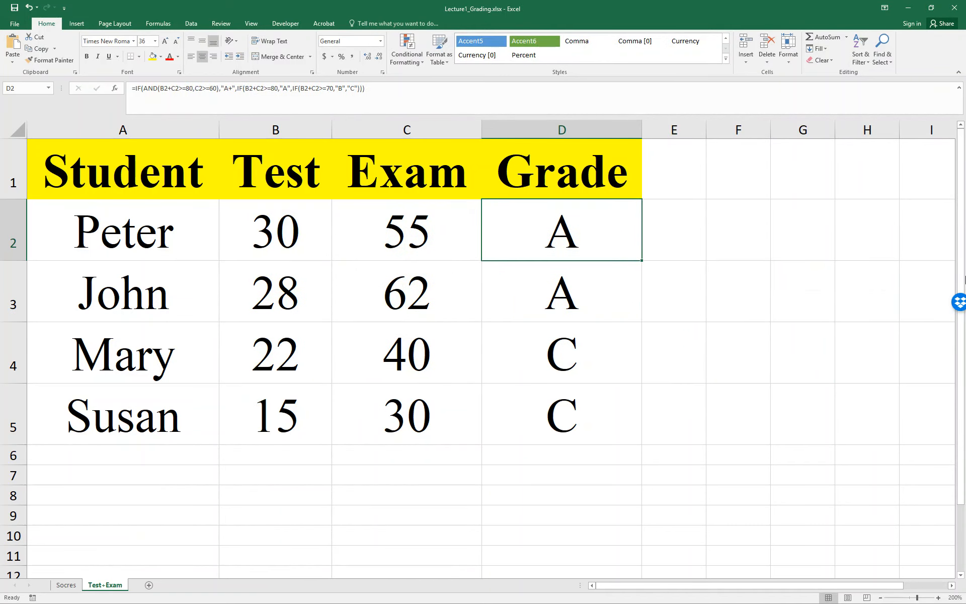
Step: Review the extended D2 grade formula and fill it down through D5
double_click(557, 228)
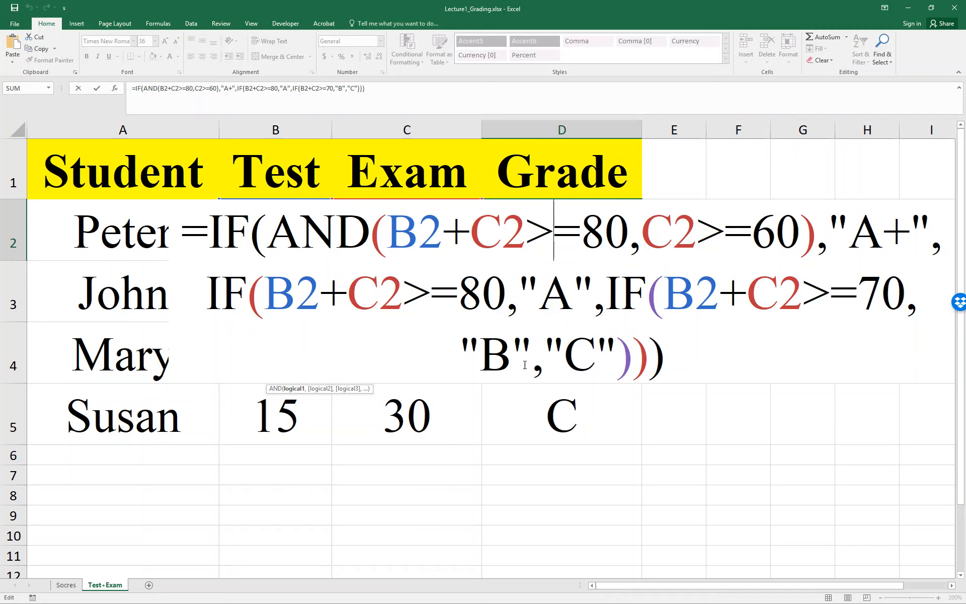
key("Return")
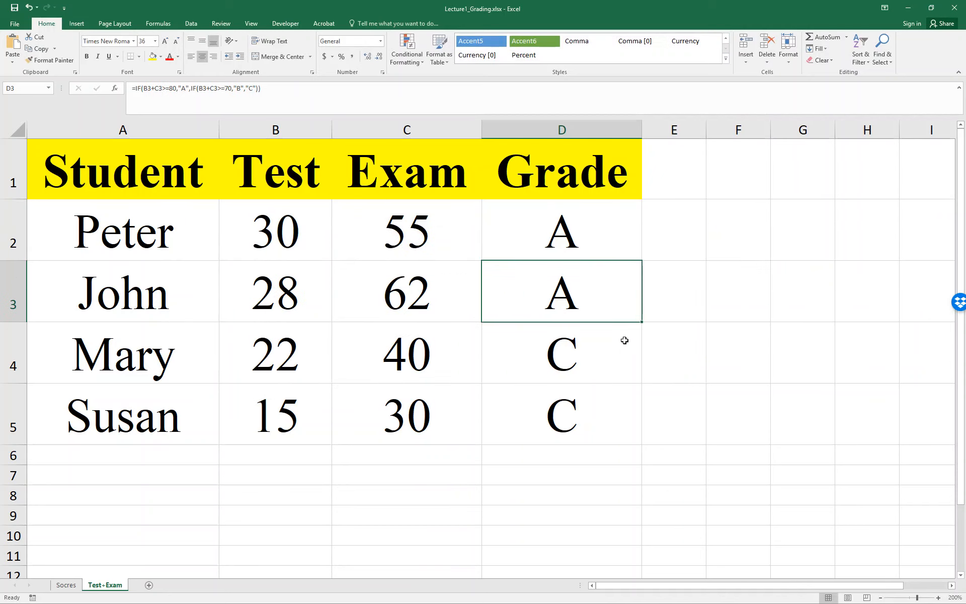
left_click(636, 252)
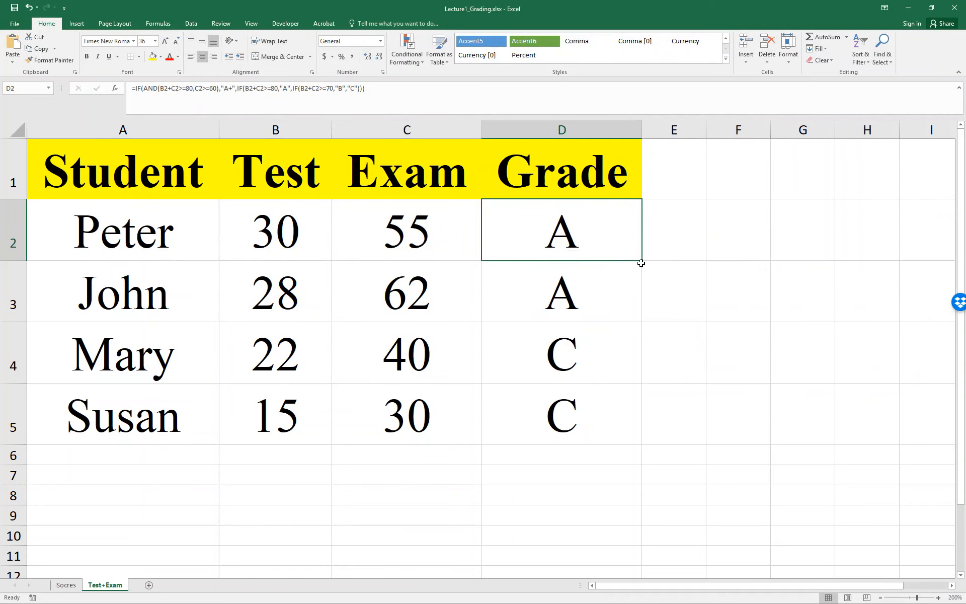
left_click_drag(642, 260, 636, 426)
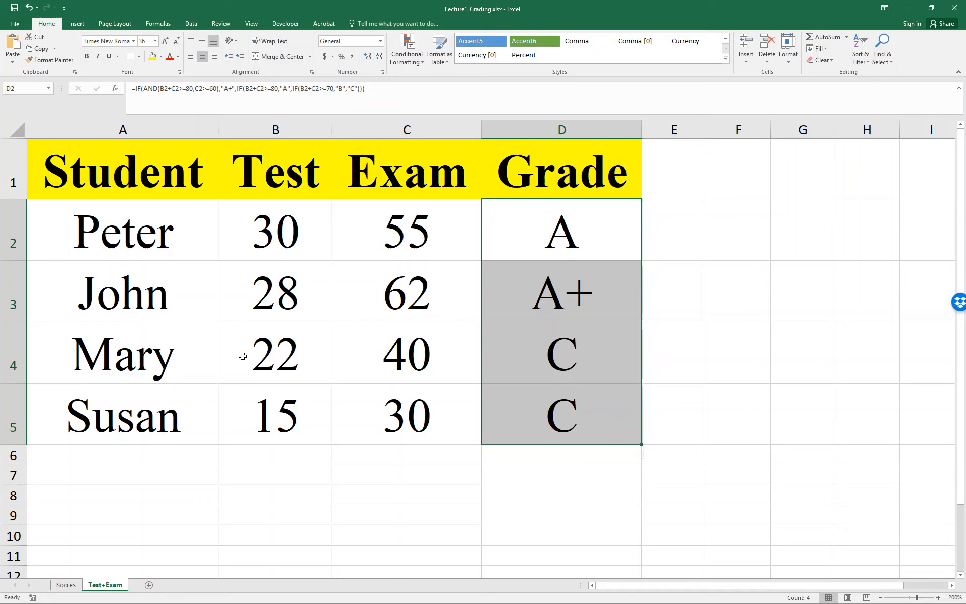
Step: Examine the grade formulas in D2 and D3 without changing them
left_click(606, 244)
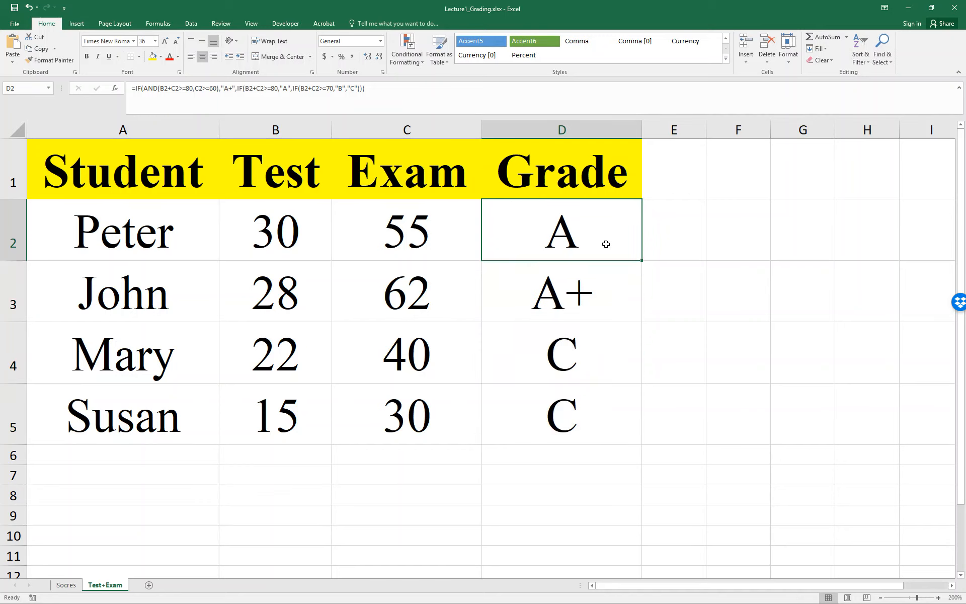
double_click(606, 244)
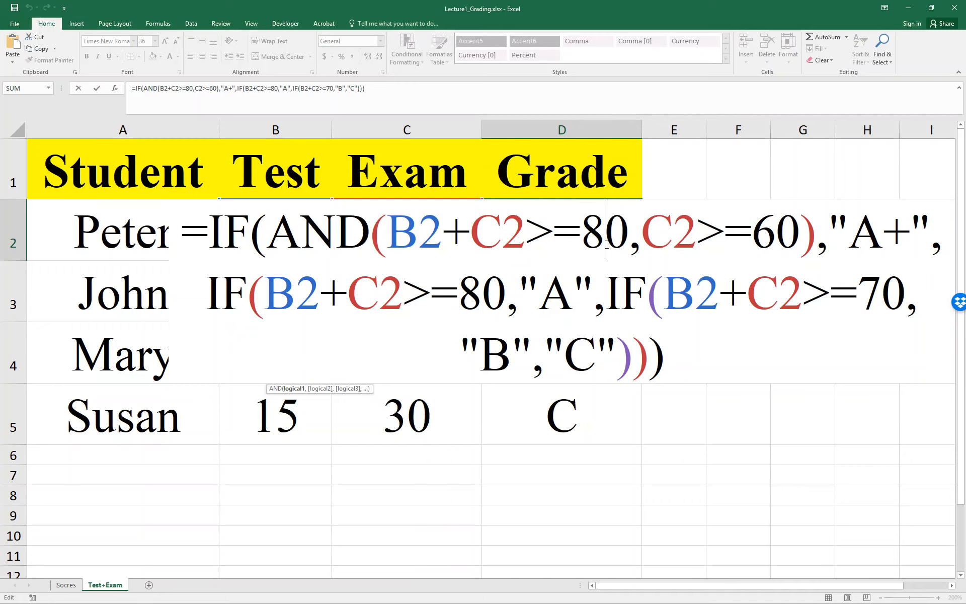
key("Escape")
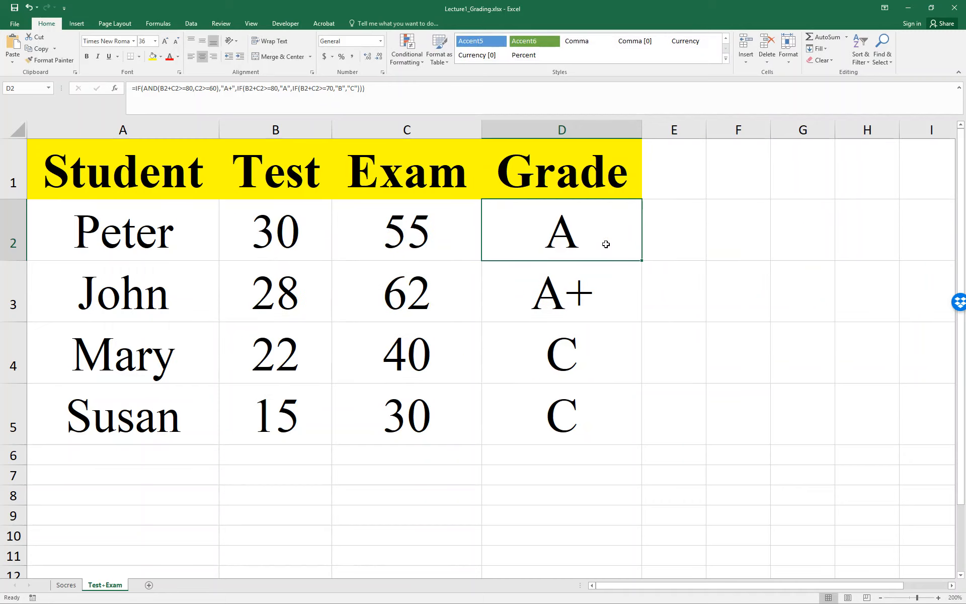
double_click(601, 272)
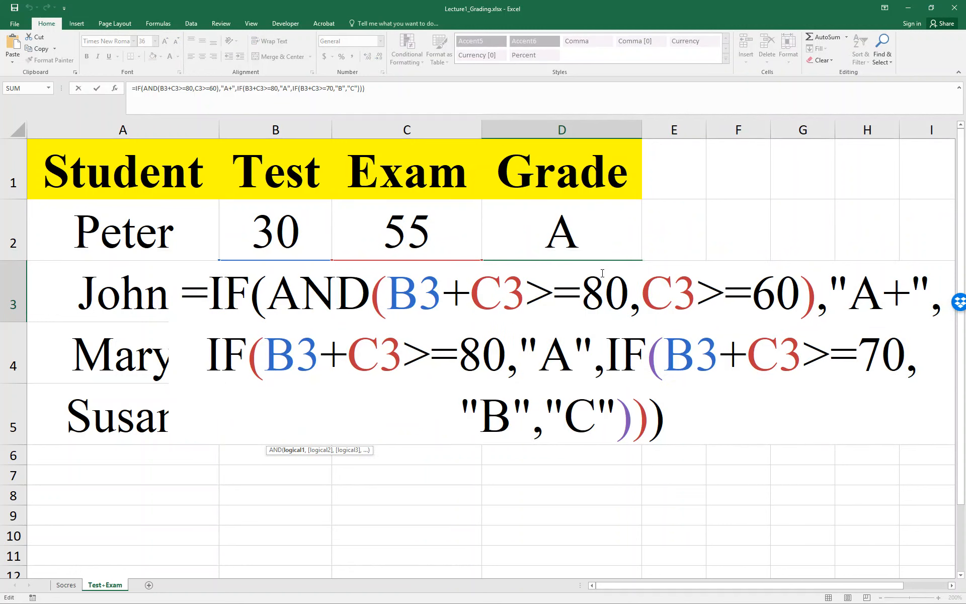
key("Escape")
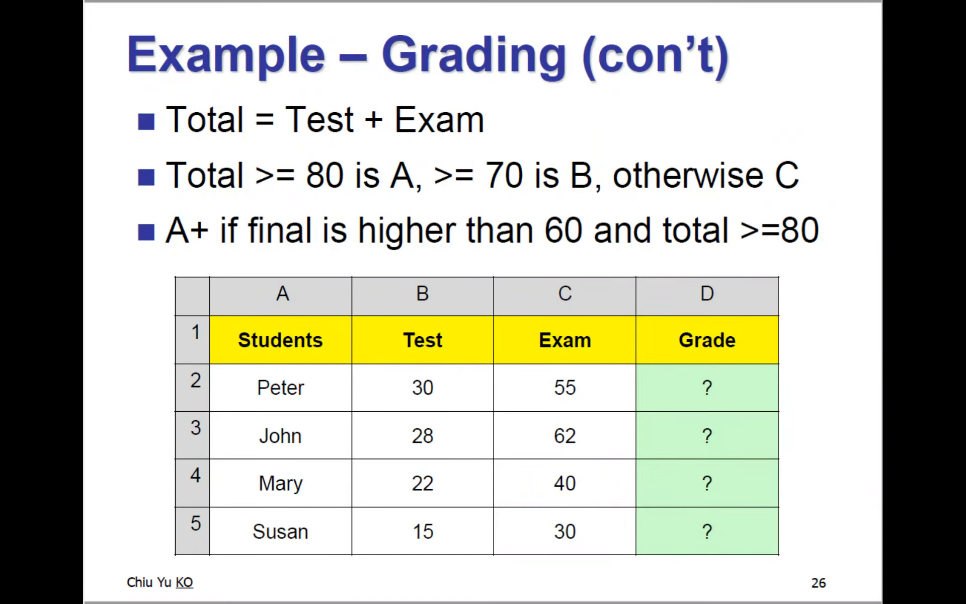
key("Right")
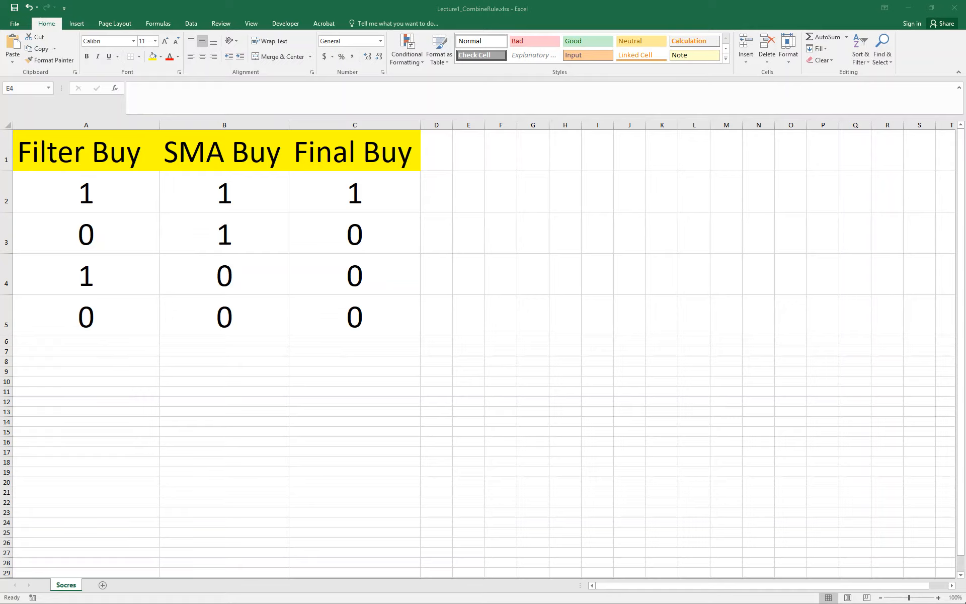
Step: Enlarge the Lecture1_CombineRule sheet to 140% and clear the Final Buy values in C2:C5
left_click(939, 600)
left_click(940, 600)
left_click(939, 600)
left_click(939, 599)
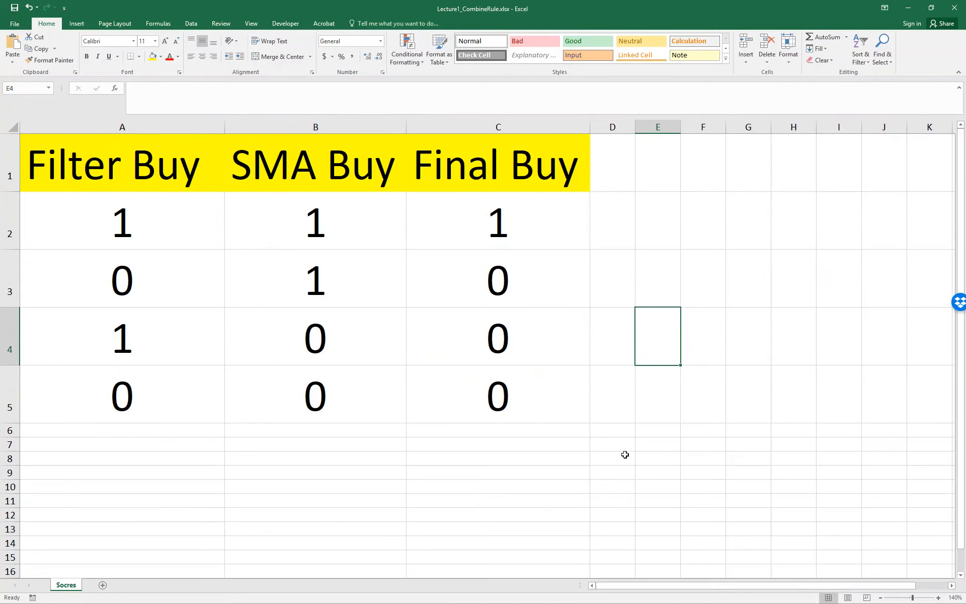
left_click_drag(626, 453, 511, 238)
key("Delete")
key("Up")
key("Up")
key("Up")
key("Up")
key("Up")
key("Up")
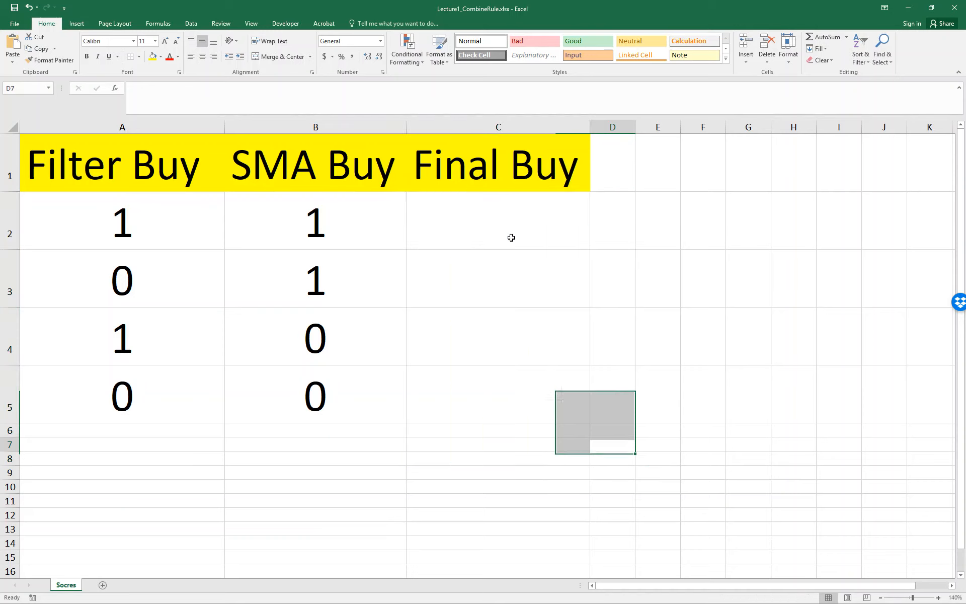
Step: Start the Final Buy formula in C2 as an IF whose test is an AND function beginning with a reference to A2
left_click(511, 238)
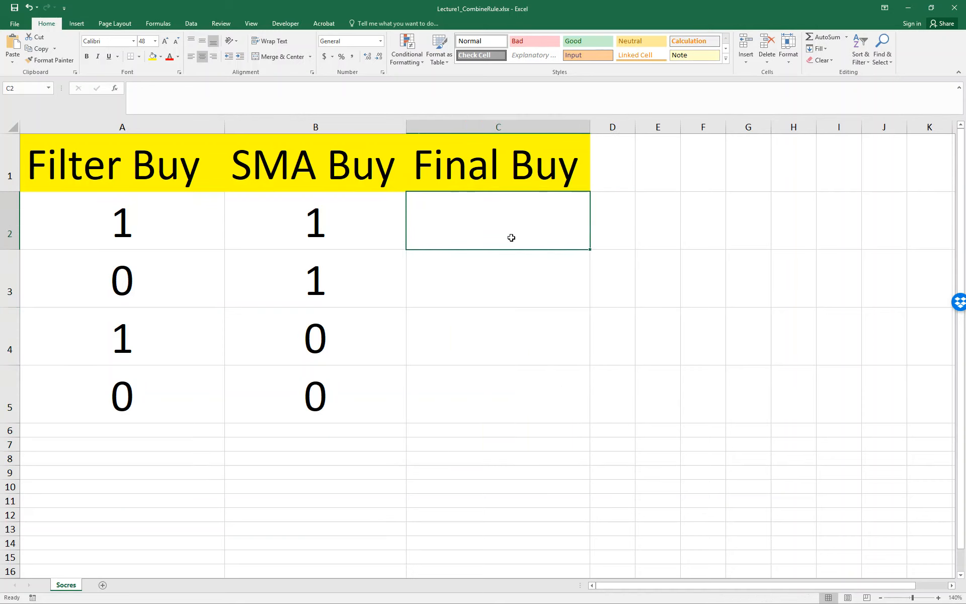
type("=IF(")
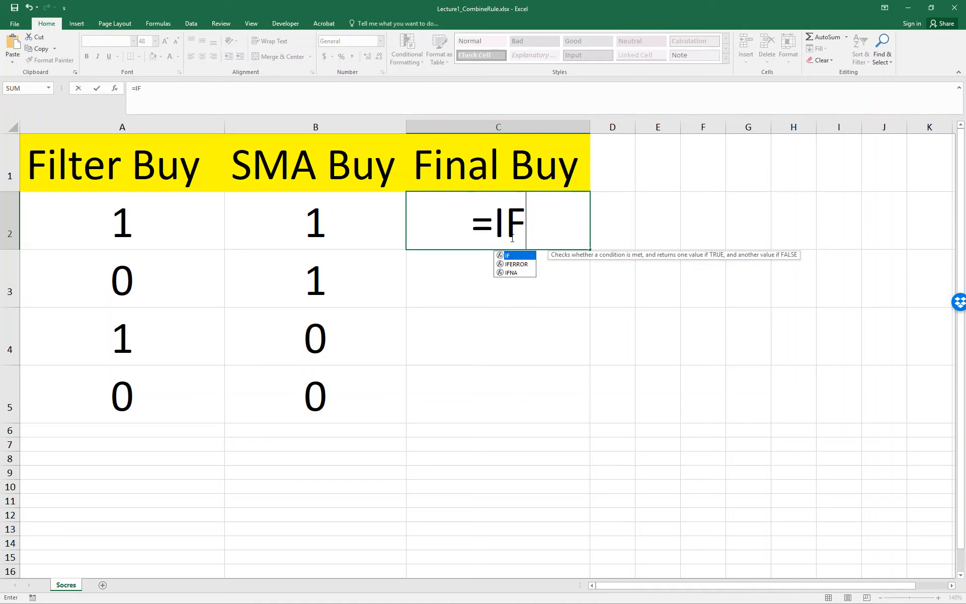
key("Left")
key("Left")
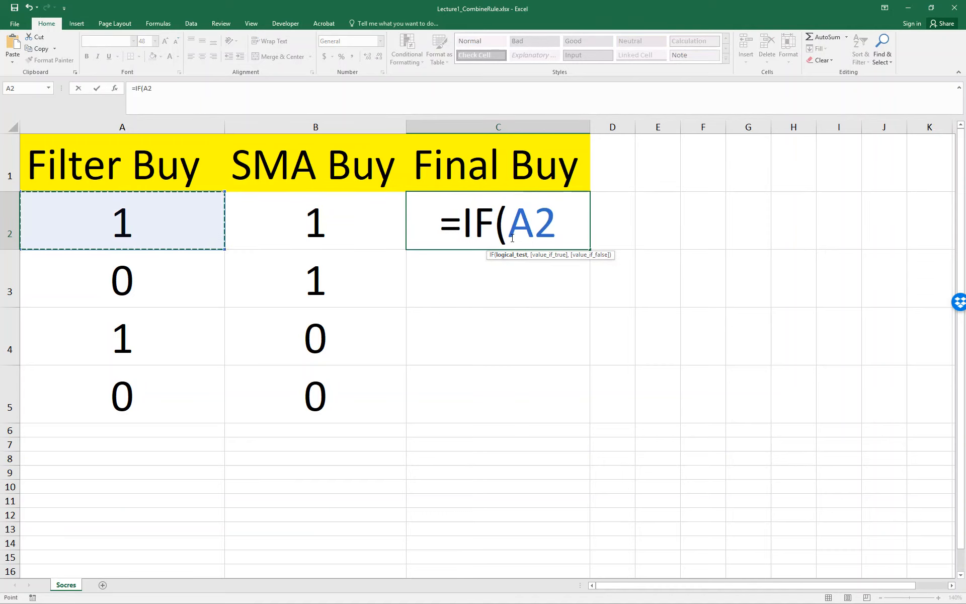
key("BackSpace")
key("BackSpace")
type("AN")
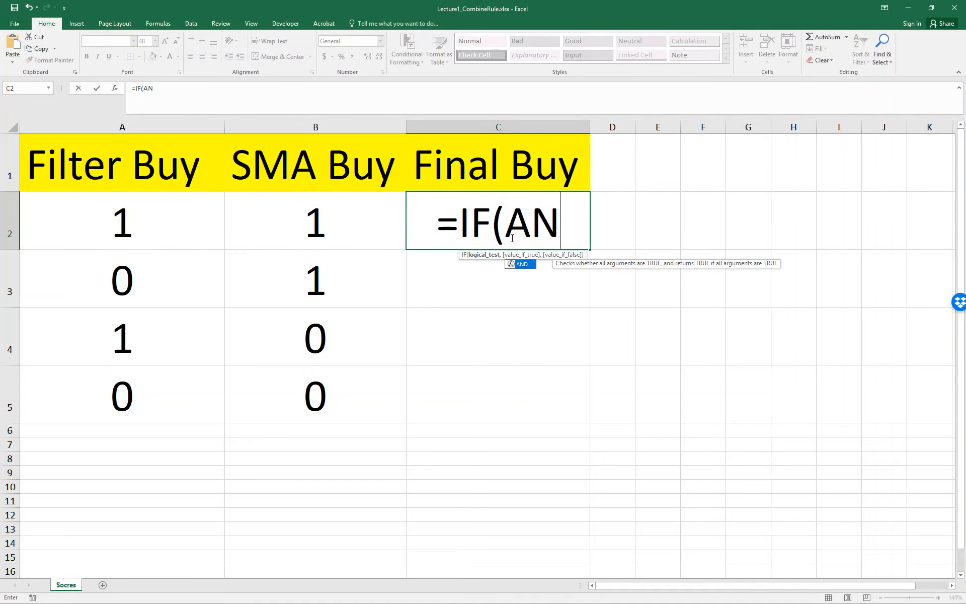
type("D(")
key("Left")
key("Left")
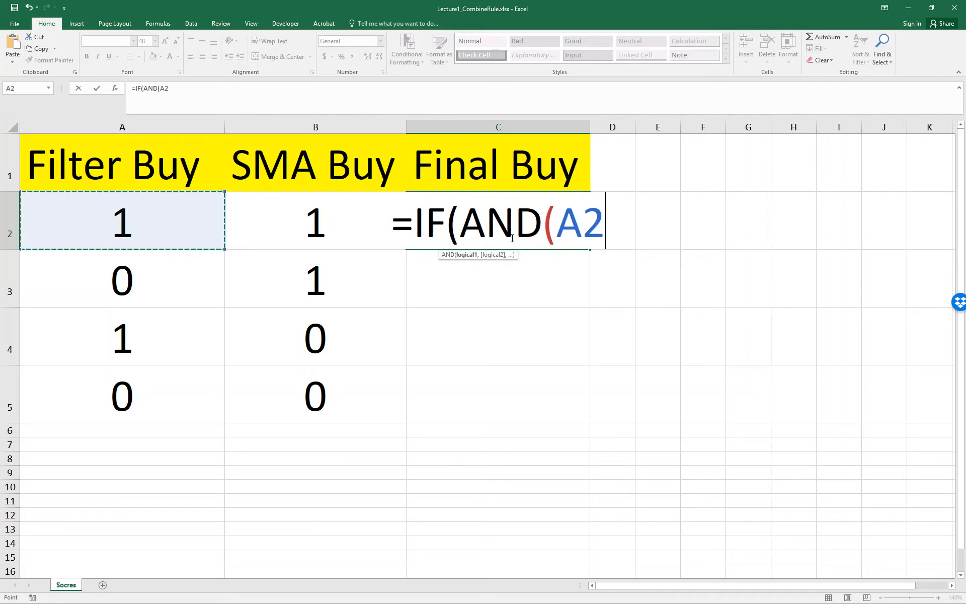
Step: Set the AND conditions in the C2 formula to A2=1 and B2=1 and close the AND function
type(",")
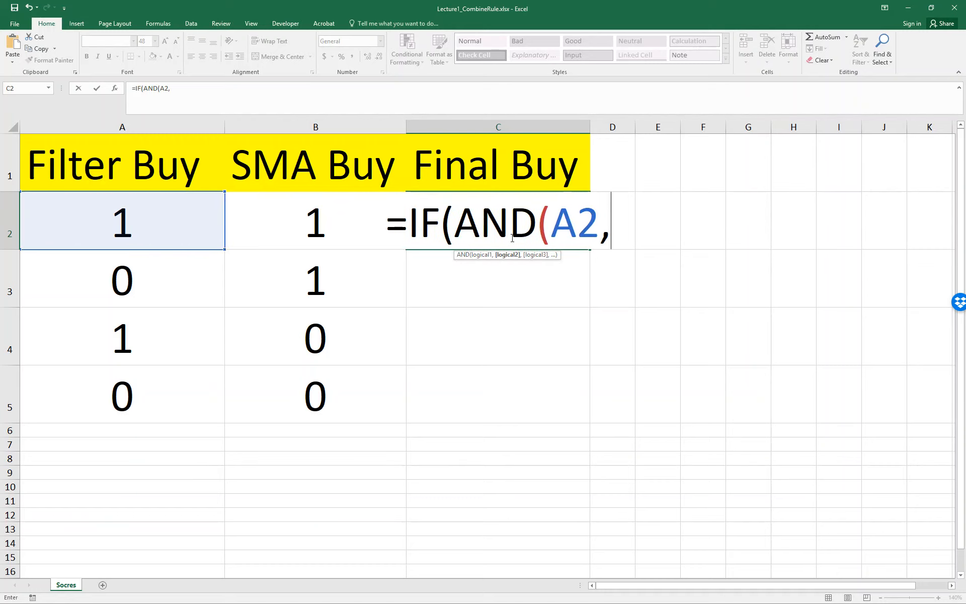
key("Left")
key("BackSpace")
key("BackSpace")
key("BackSpace")
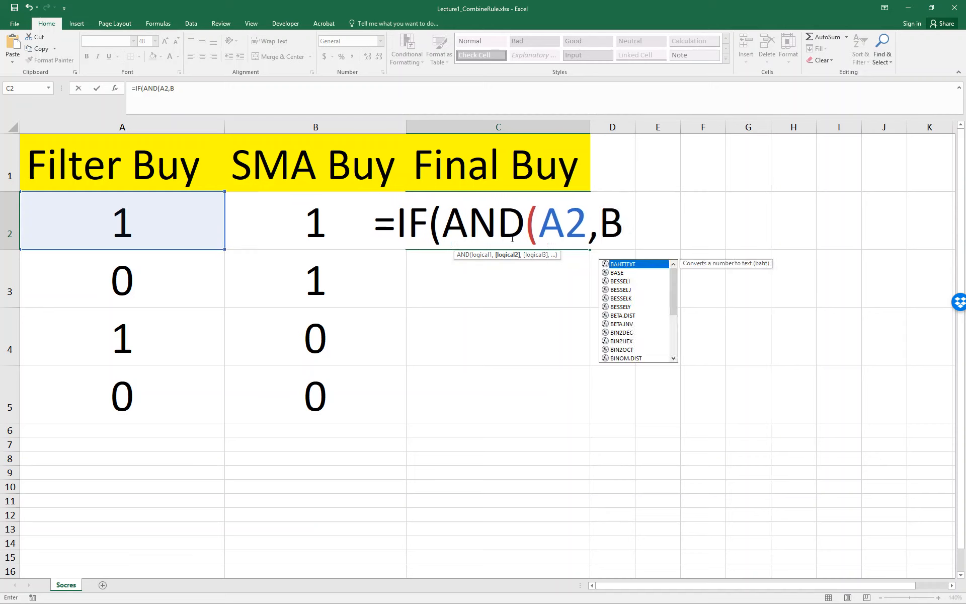
type("=1,")
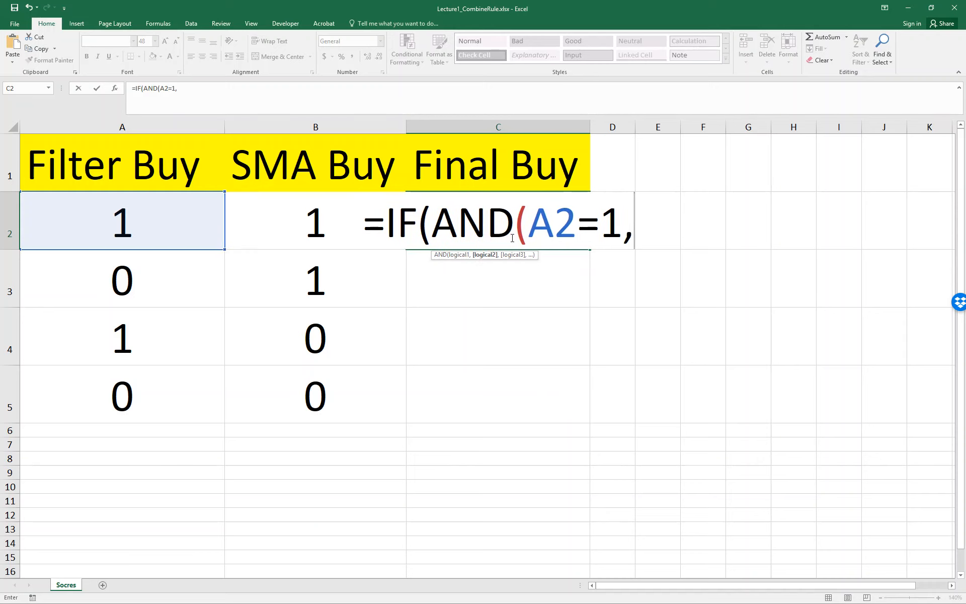
type("B2=1")
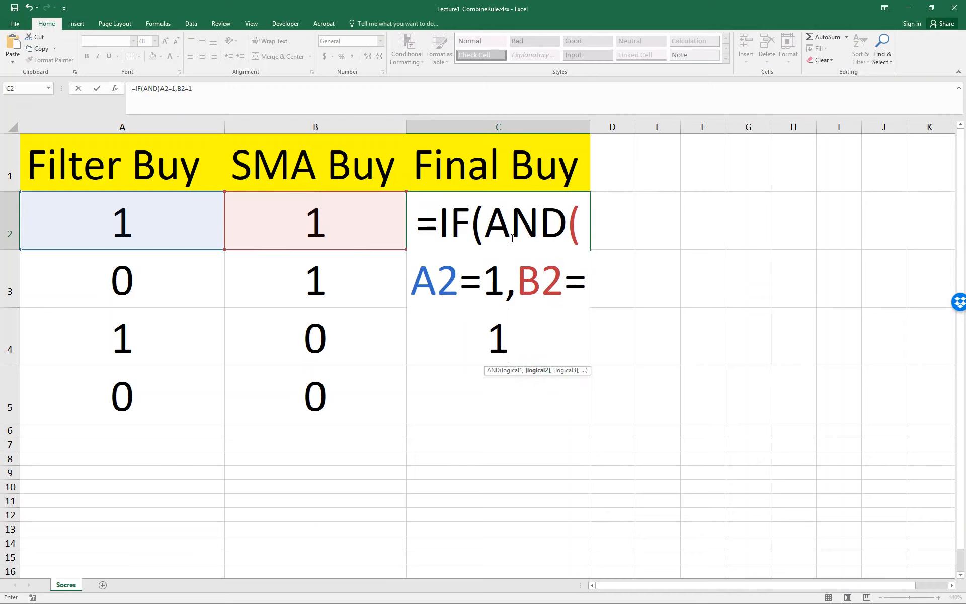
type(")")
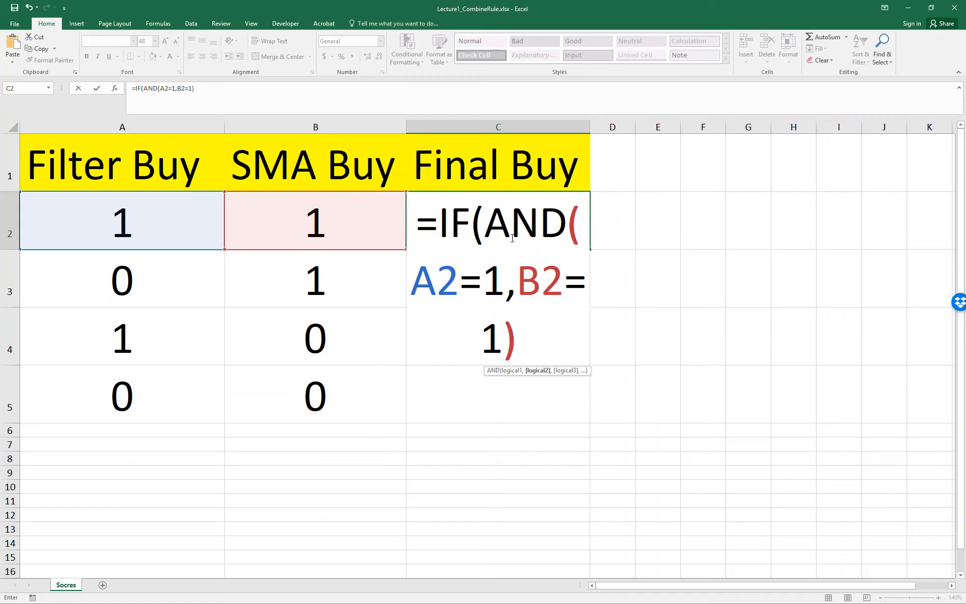
type(",1,")
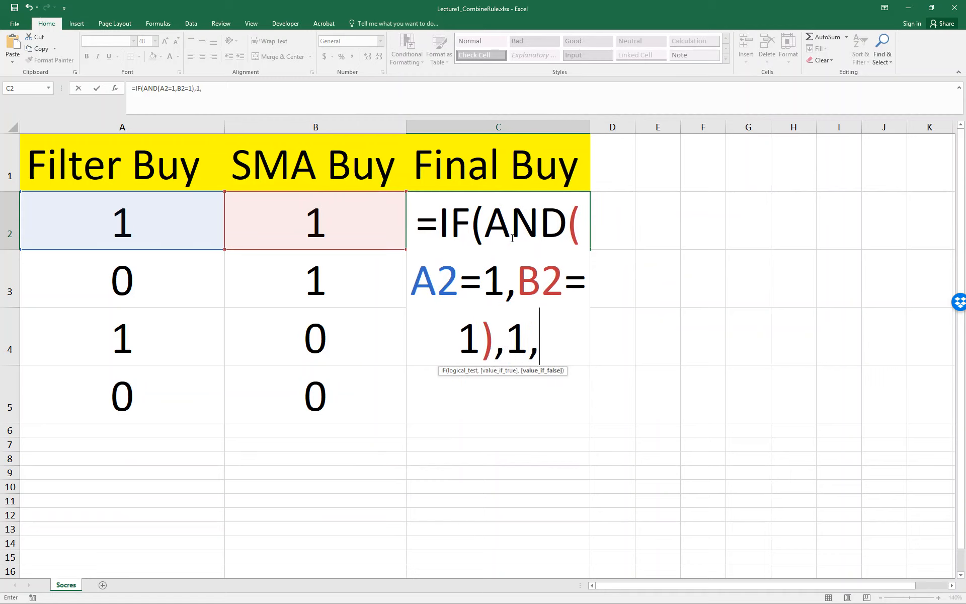
type("0)")
Step: Finish the C2 formula with 1 as the true value and 0 as the false value, and fill it down through C5
key("Return")
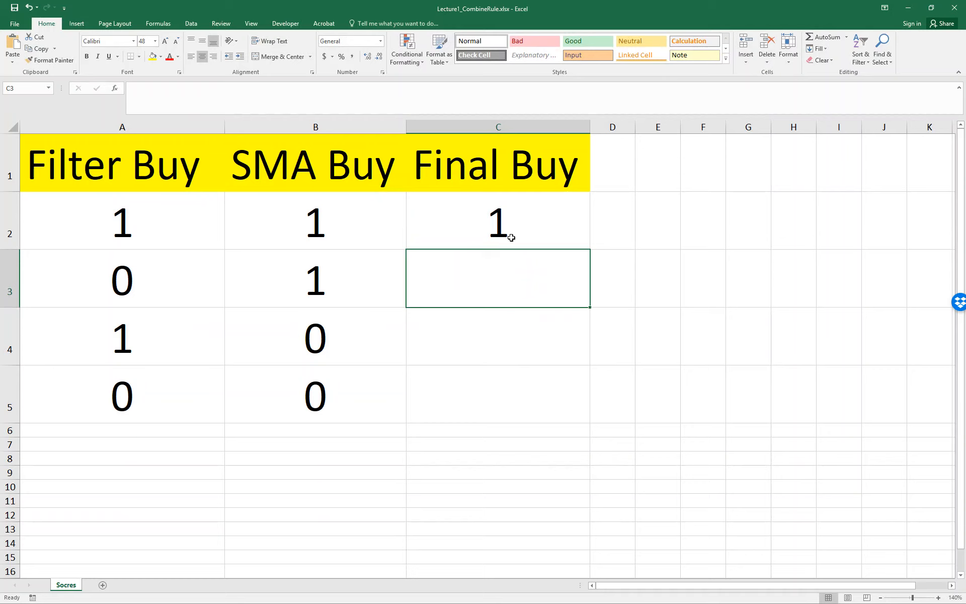
left_click(511, 238)
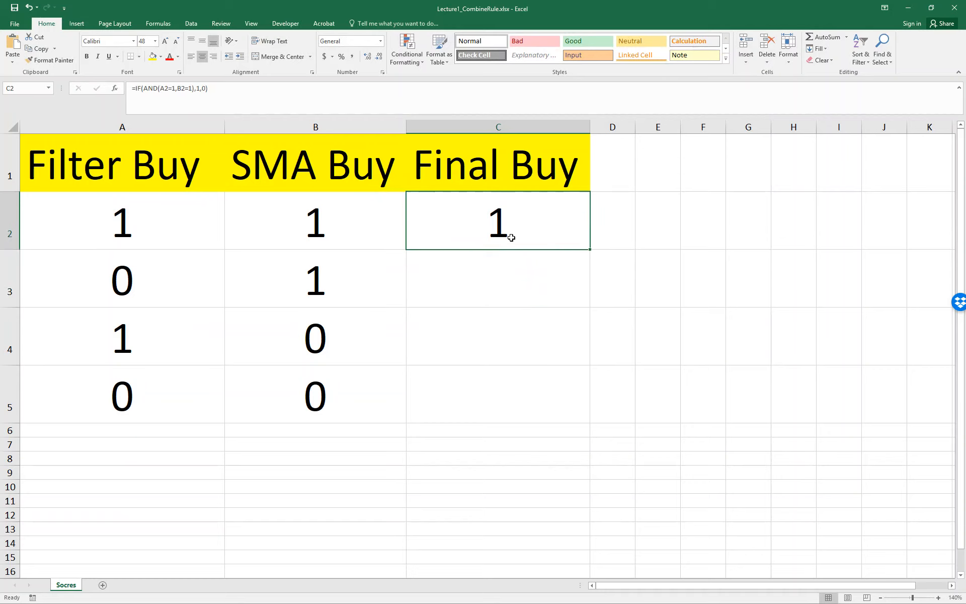
double_click(590, 249)
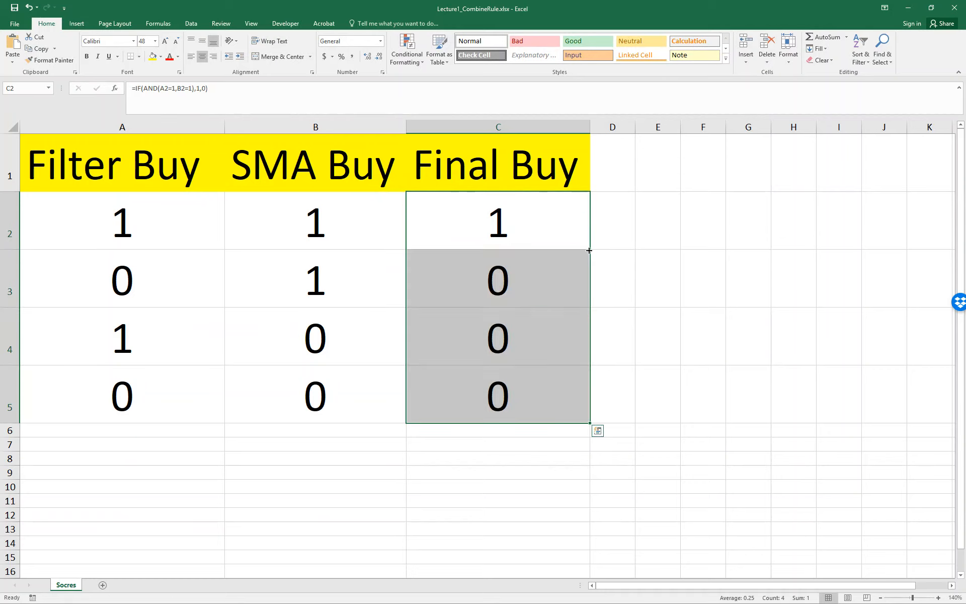